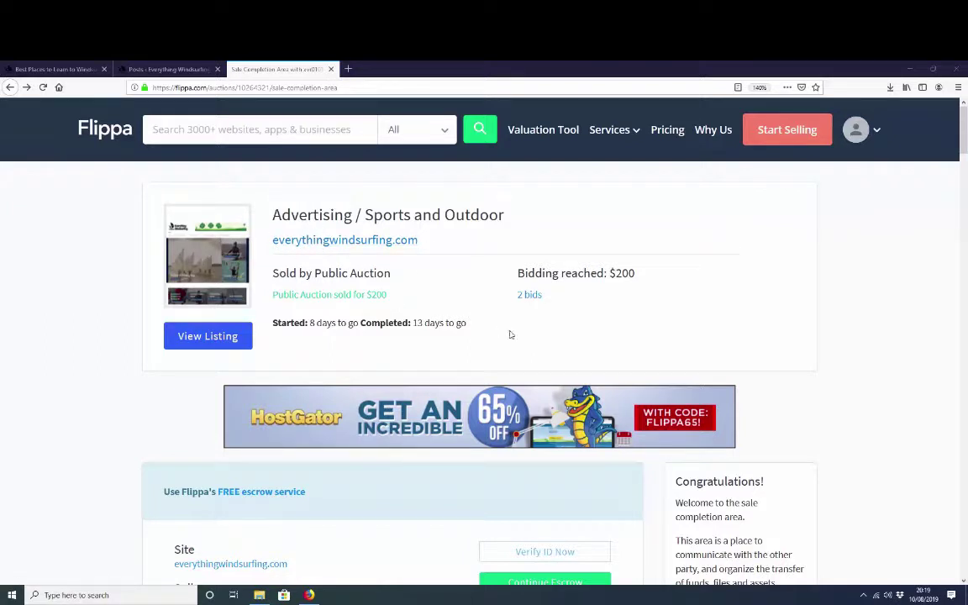
Highlight the $200 winning bid on the Flippa sale page
{"action": "double_click", "coordinate": [627, 274]}
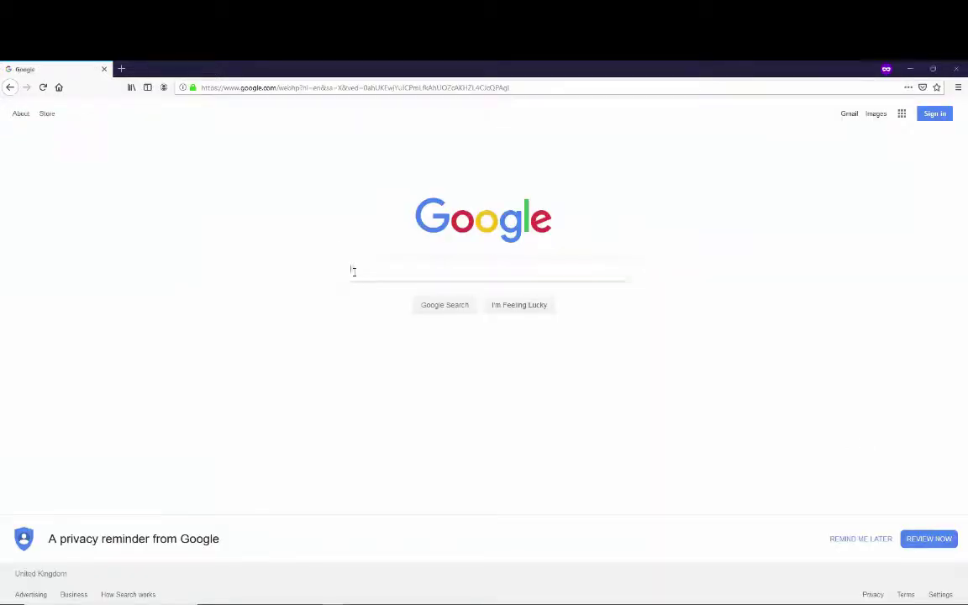
Search Google for 'everything windsurfing'
{"action": "left_click", "coordinate": [353, 270]}
{"action": "type", "text": "evertyh"}
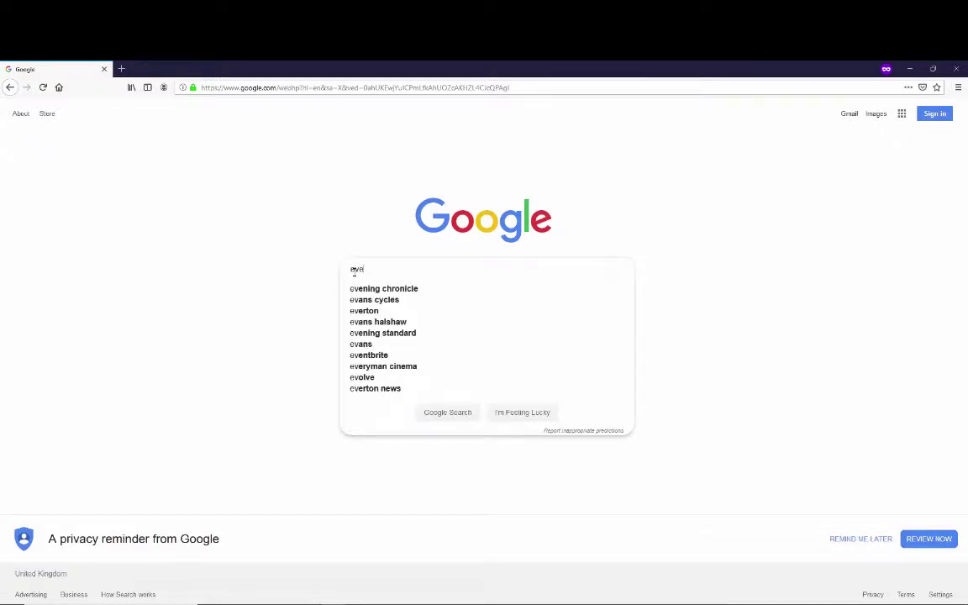
{"action": "key", "text": "BackSpace"}
{"action": "key", "text": "BackSpace"}
{"action": "key", "text": "BackSpace"}
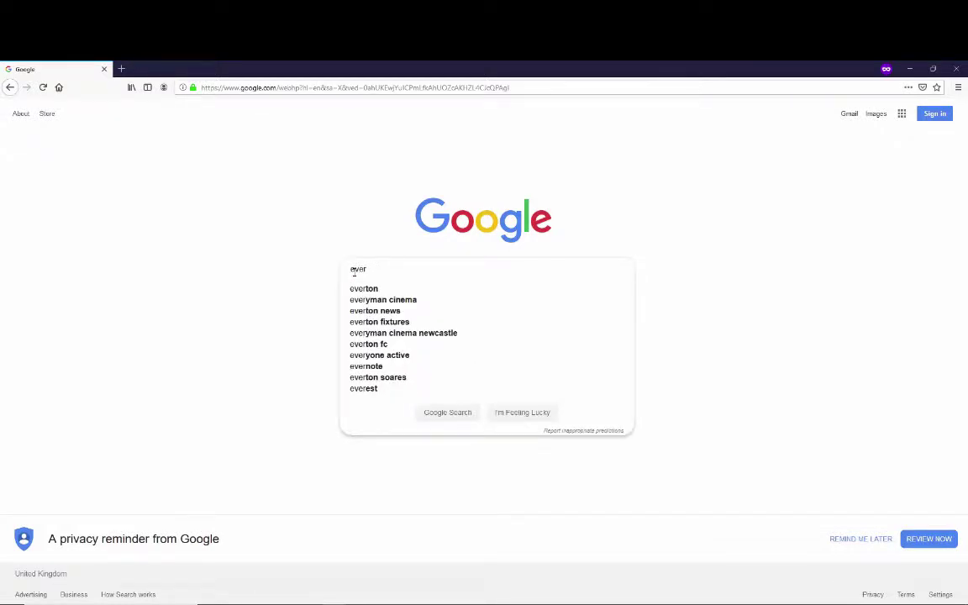
{"action": "type", "text": "ything"}
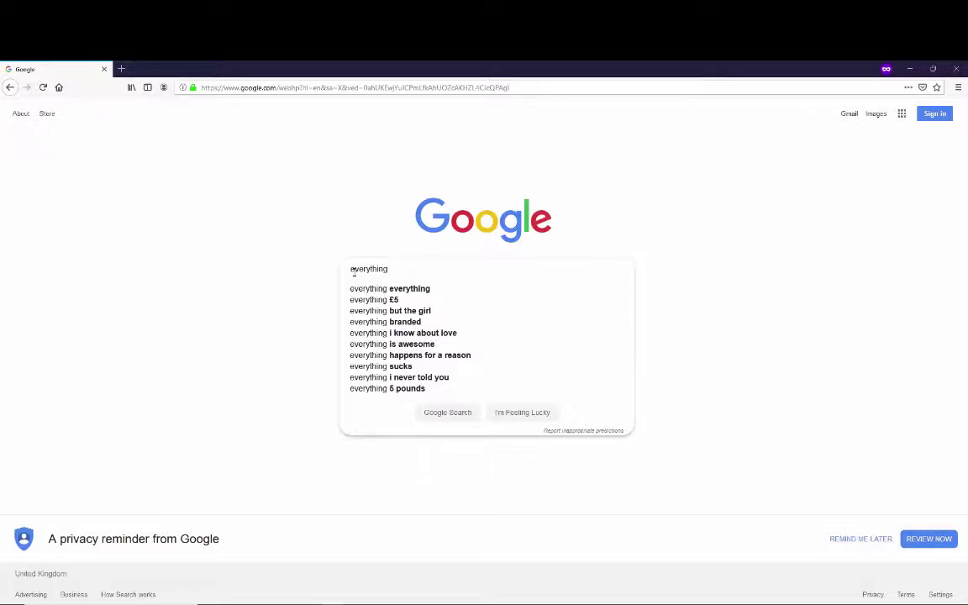
{"action": "type", "text": " windsuri"}
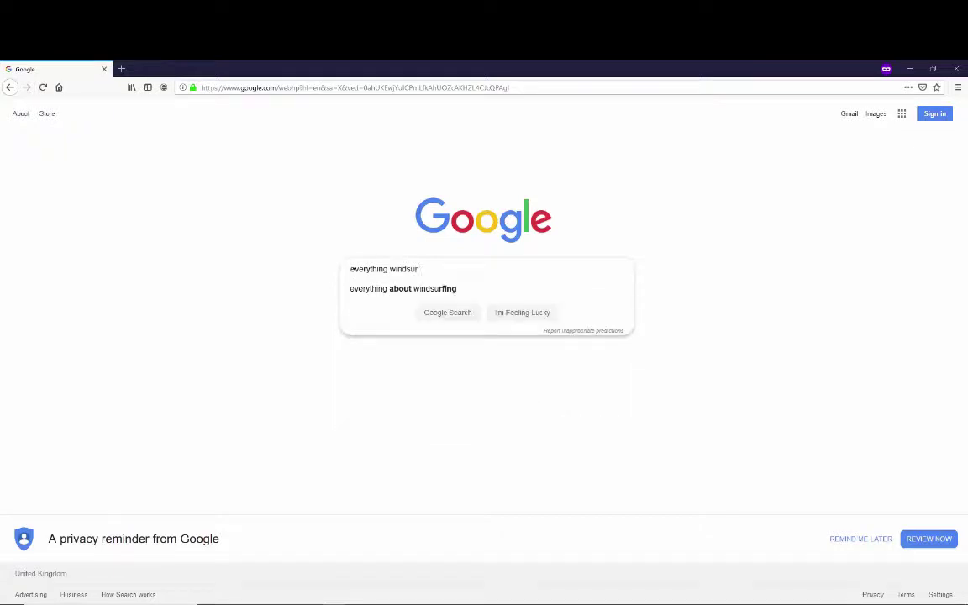
{"action": "key", "text": "BackSpace"}
{"action": "key", "text": "BackSpace"}
{"action": "type", "text": "rfing"}
{"action": "left_click", "coordinate": [437, 323]}
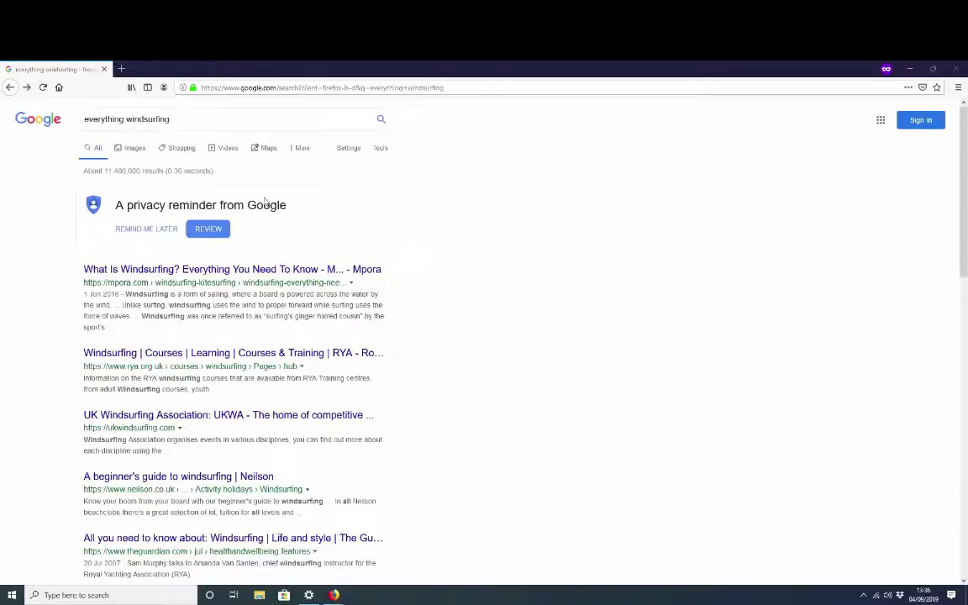
Scroll through the 'everything windsurfing' search results to review the listings
{"action": "scroll", "coordinate": [260, 218], "scroll_direction": "down", "scroll_amount": 2}
{"action": "scroll", "coordinate": [250, 252], "scroll_direction": "down", "scroll_amount": 4}
{"action": "scroll", "coordinate": [225, 291], "scroll_direction": "down", "scroll_amount": 6}
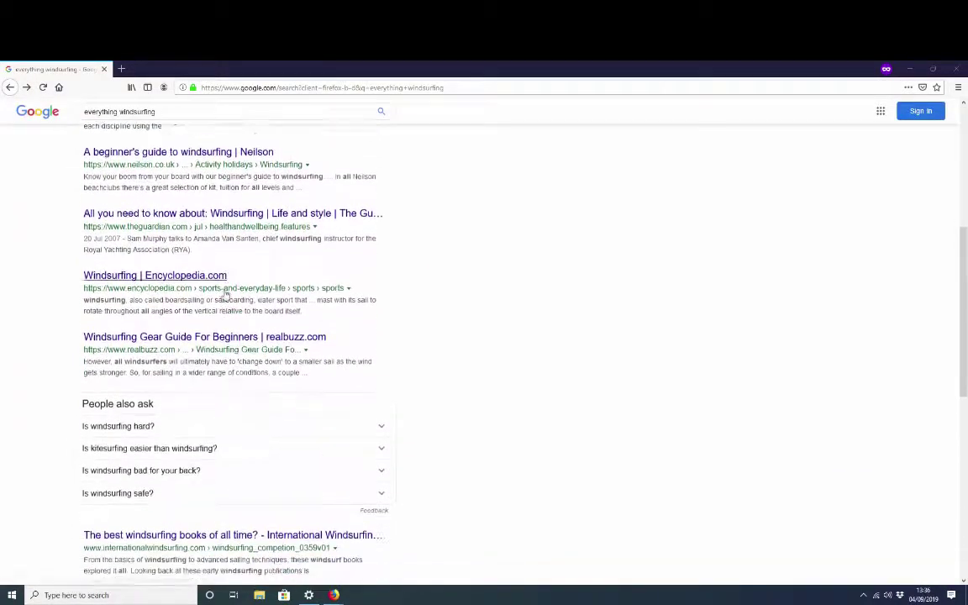
{"action": "scroll", "coordinate": [225, 295], "scroll_direction": "down", "scroll_amount": 6}
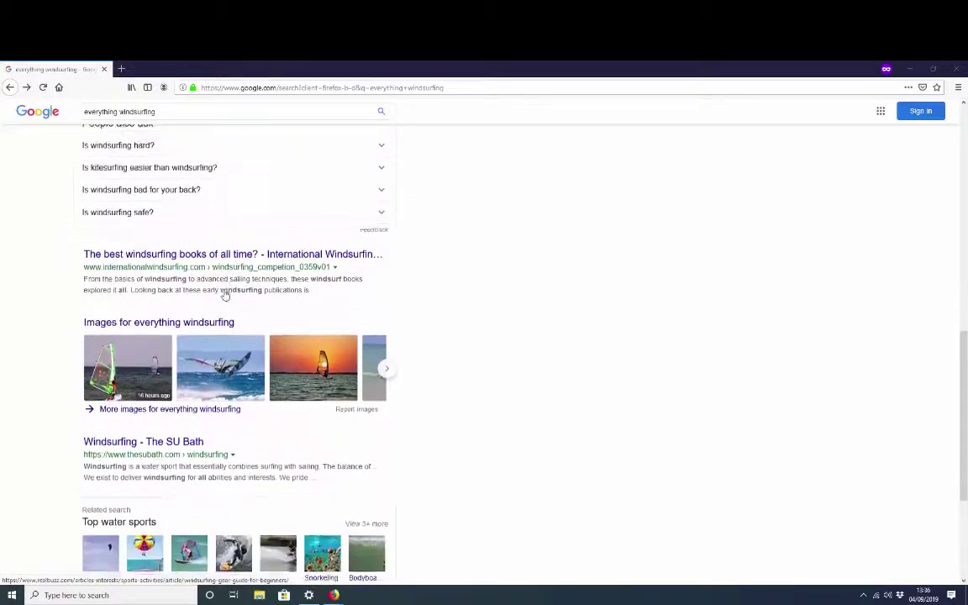
{"action": "scroll", "coordinate": [224, 295], "scroll_direction": "up", "scroll_amount": 5}
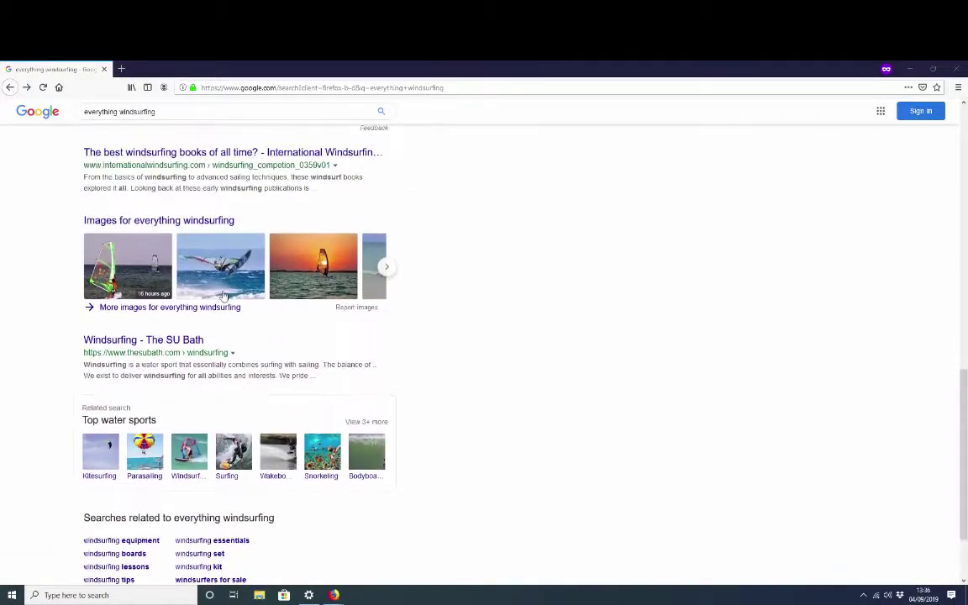
{"action": "scroll", "coordinate": [223, 295], "scroll_direction": "down", "scroll_amount": 4}
{"action": "scroll", "coordinate": [175, 560], "scroll_direction": "down", "scroll_amount": 1}
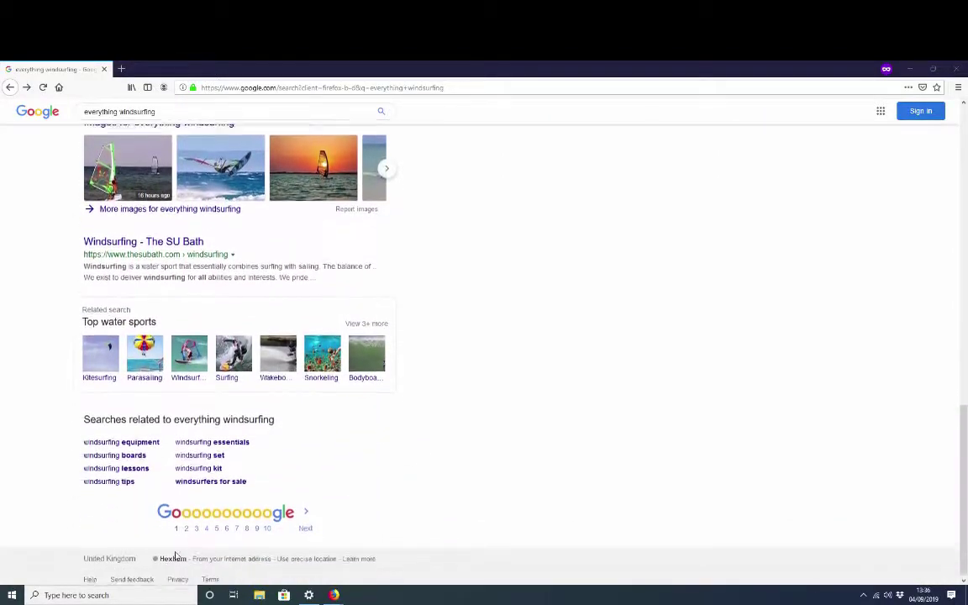
{"action": "scroll", "coordinate": [177, 521], "scroll_direction": "up", "scroll_amount": 10}
{"action": "scroll", "coordinate": [179, 513], "scroll_direction": "up", "scroll_amount": 8}
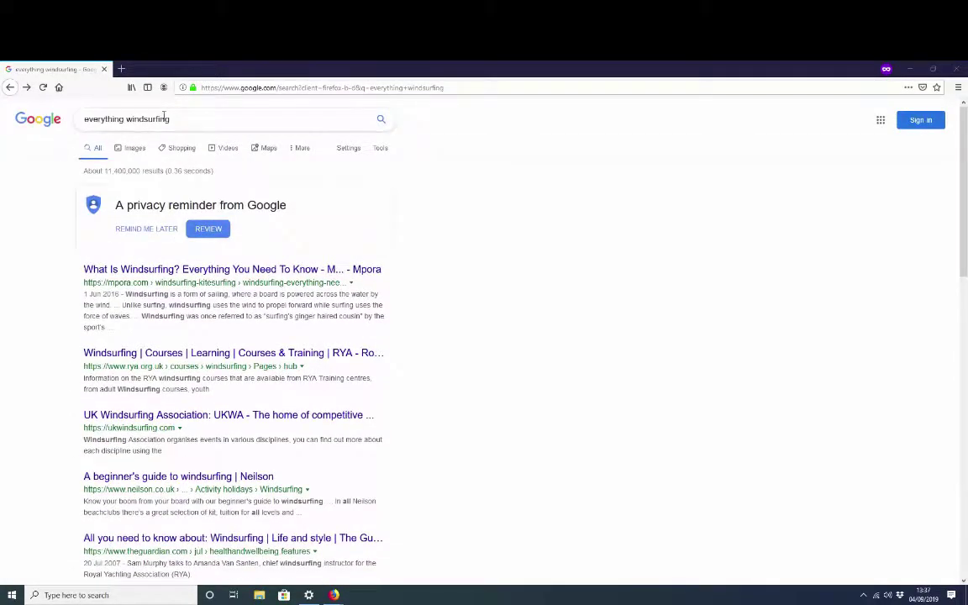
{"action": "scroll", "coordinate": [158, 411], "scroll_direction": "down", "scroll_amount": 4}
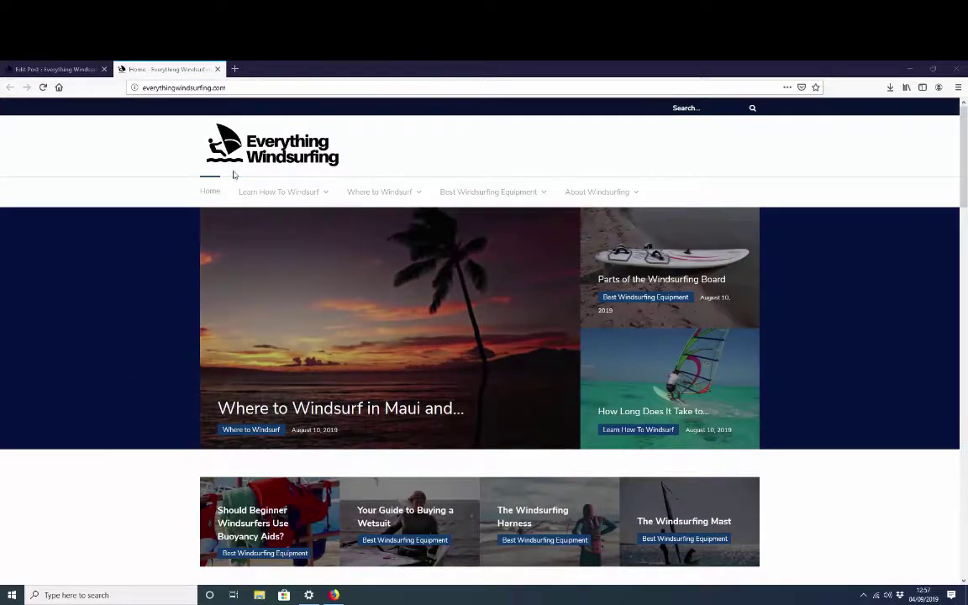
Open 'Where to Windsurf in Maui and the Rest of Hawaii' from the home page's Maui tile
{"action": "scroll", "coordinate": [164, 294], "scroll_direction": "down", "scroll_amount": 3}
{"action": "scroll", "coordinate": [174, 199], "scroll_direction": "up", "scroll_amount": 3}
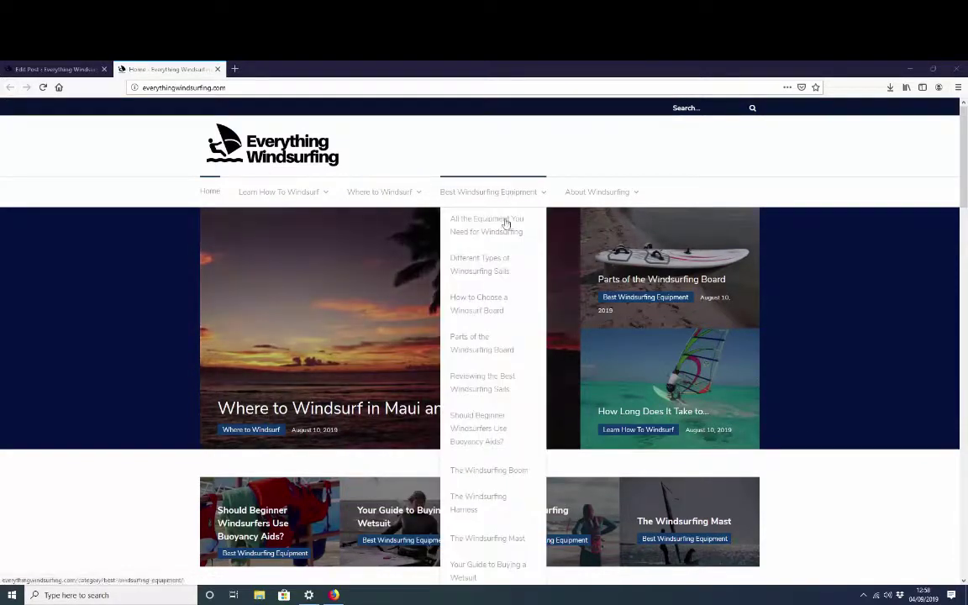
{"action": "scroll", "coordinate": [478, 510], "scroll_direction": "down", "scroll_amount": 5}
{"action": "scroll", "coordinate": [539, 194], "scroll_direction": "up", "scroll_amount": 5}
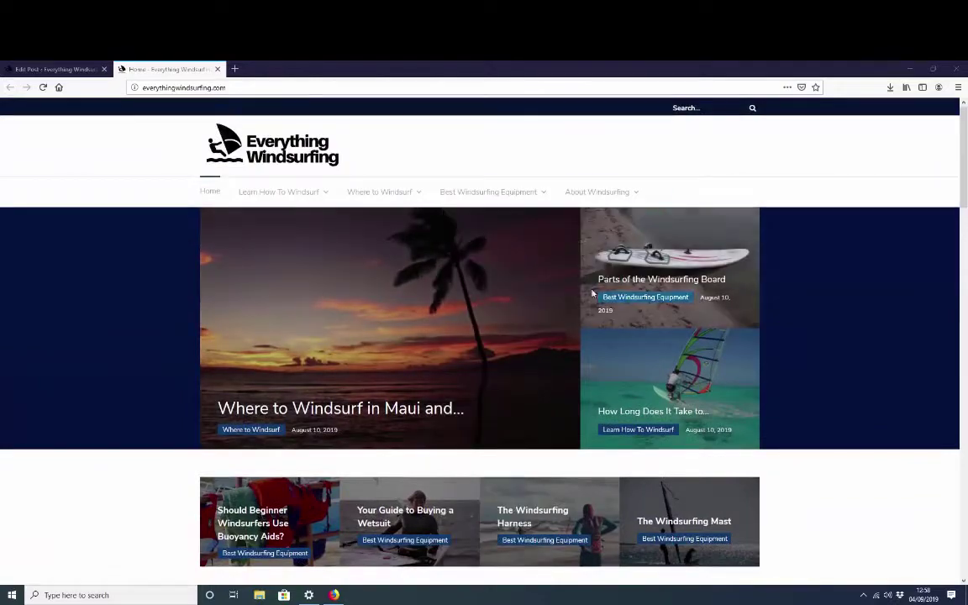
{"action": "scroll", "coordinate": [398, 428], "scroll_direction": "down", "scroll_amount": 3}
{"action": "scroll", "coordinate": [542, 456], "scroll_direction": "up", "scroll_amount": 3}
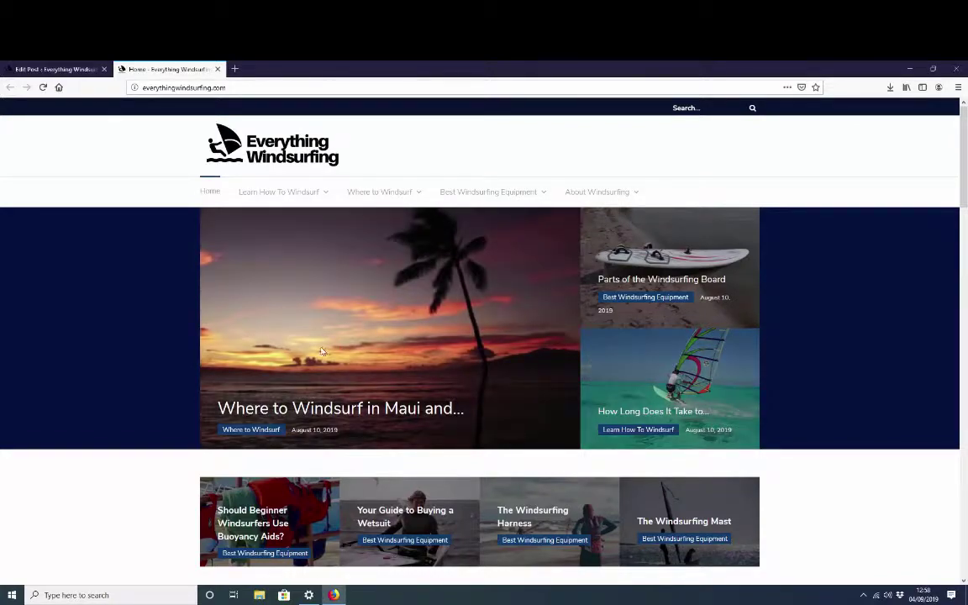
{"action": "left_click", "coordinate": [385, 259]}
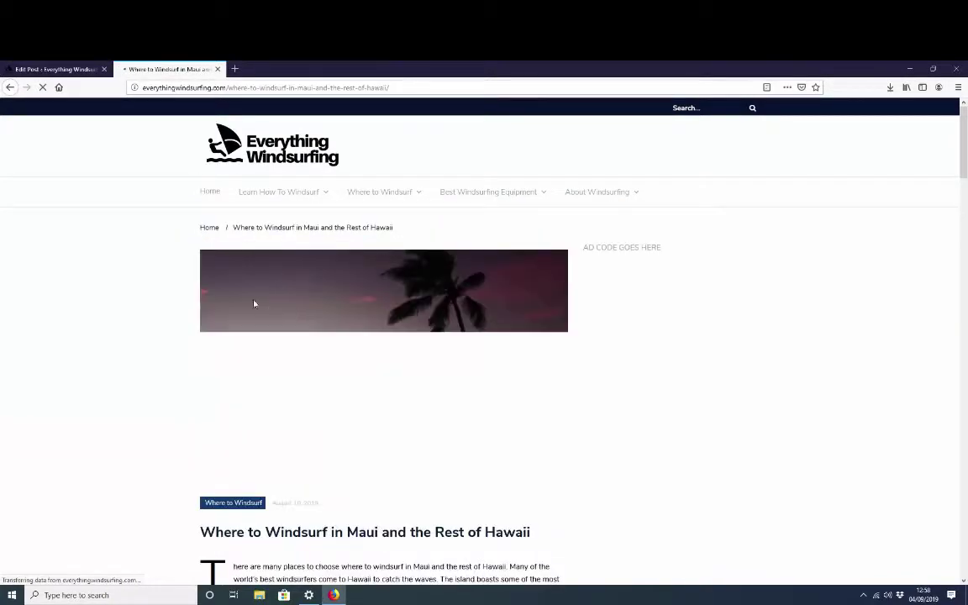
Scroll through the Maui windsurfing article
{"action": "scroll", "coordinate": [224, 285], "scroll_direction": "down", "scroll_amount": 5}
{"action": "scroll", "coordinate": [166, 288], "scroll_direction": "down", "scroll_amount": 3}
{"action": "scroll", "coordinate": [168, 295], "scroll_direction": "up", "scroll_amount": 4}
{"action": "scroll", "coordinate": [180, 336], "scroll_direction": "down", "scroll_amount": 10}
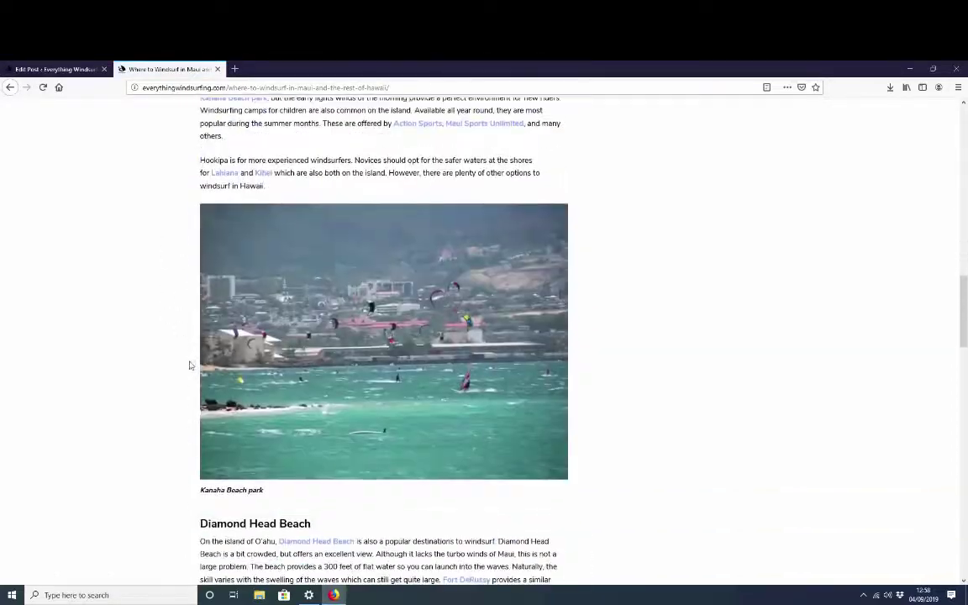
{"action": "scroll", "coordinate": [191, 361], "scroll_direction": "up", "scroll_amount": 9}
{"action": "scroll", "coordinate": [192, 344], "scroll_direction": "down", "scroll_amount": 4}
{"action": "scroll", "coordinate": [158, 356], "scroll_direction": "down", "scroll_amount": 3}
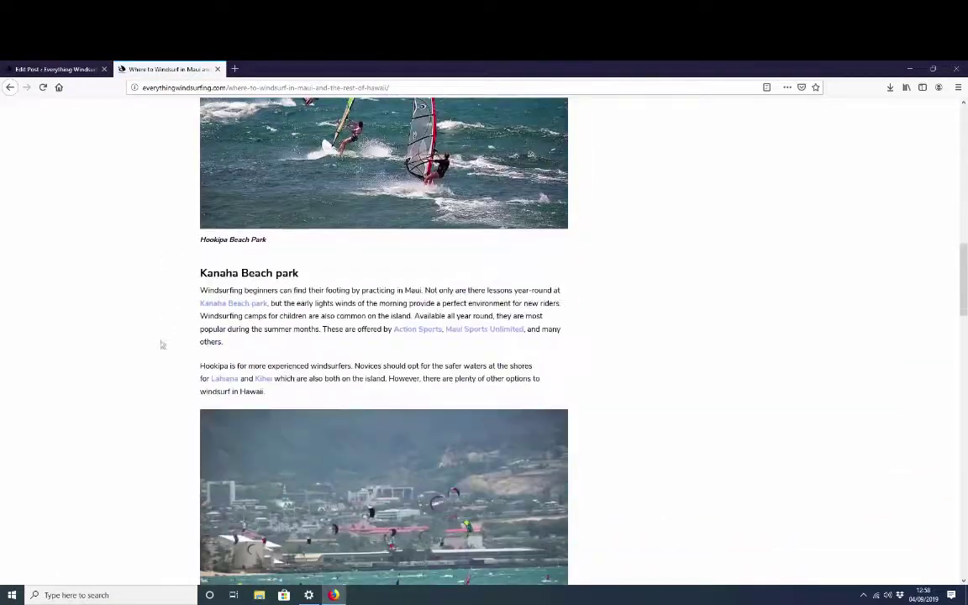
{"action": "scroll", "coordinate": [151, 333], "scroll_direction": "up", "scroll_amount": 1}
{"action": "scroll", "coordinate": [147, 328], "scroll_direction": "up", "scroll_amount": 7}
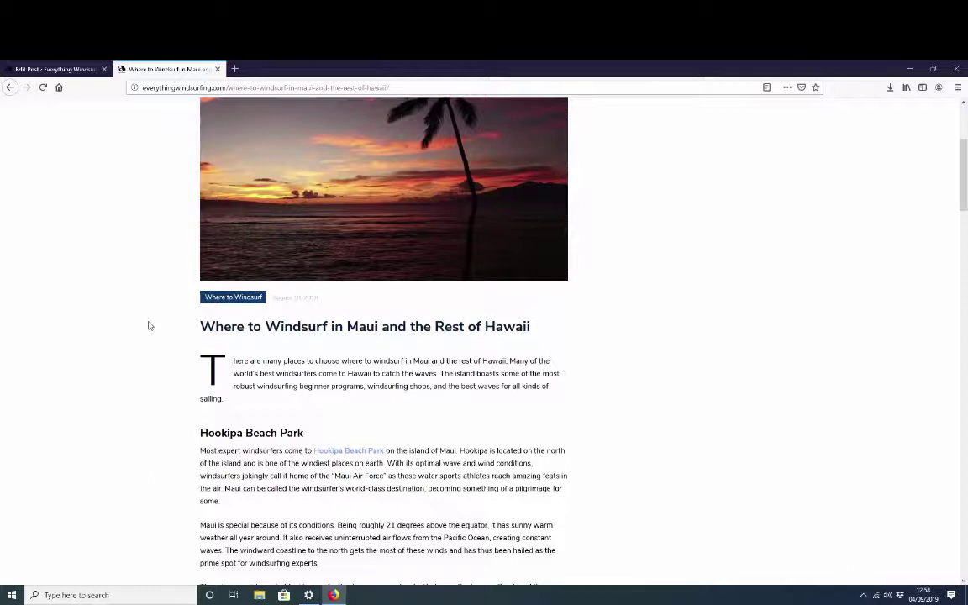
In a new tab, search 'everything windsurfing' and review the site's History and Home listings
{"action": "left_click", "coordinate": [235, 68]}
{"action": "type", "text": "eve"}
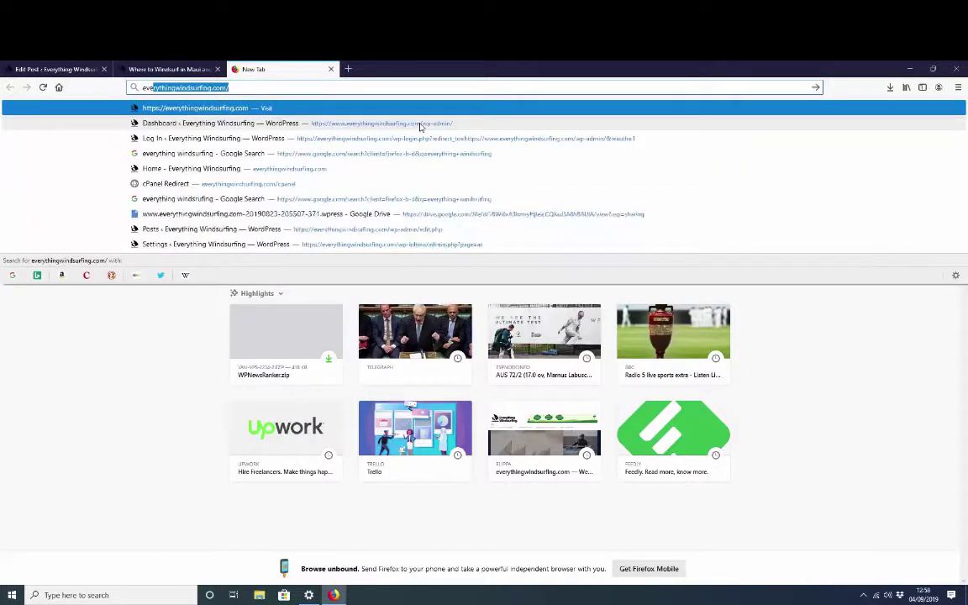
{"action": "type", "text": "rything w"}
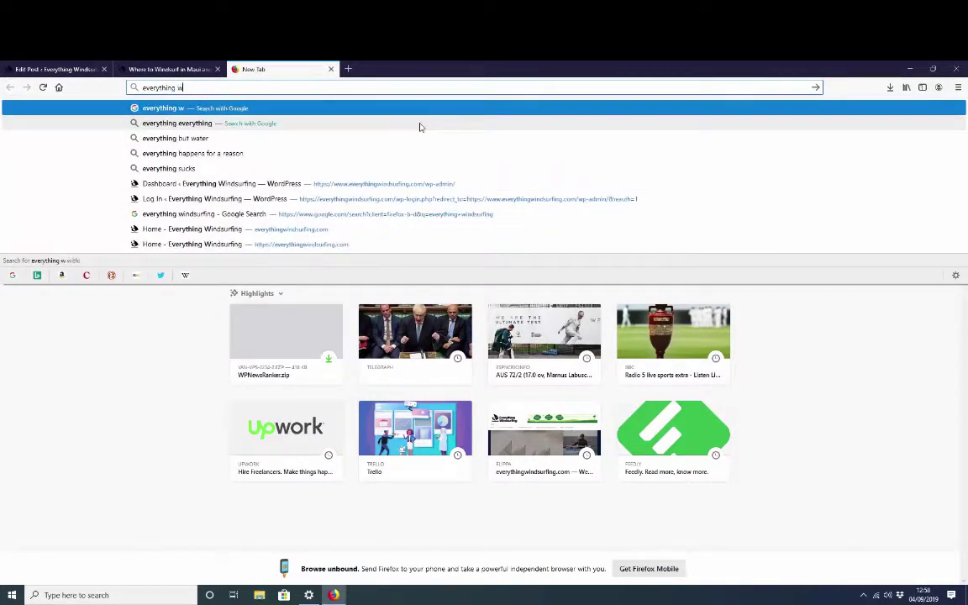
{"action": "type", "text": "indsurfing"}
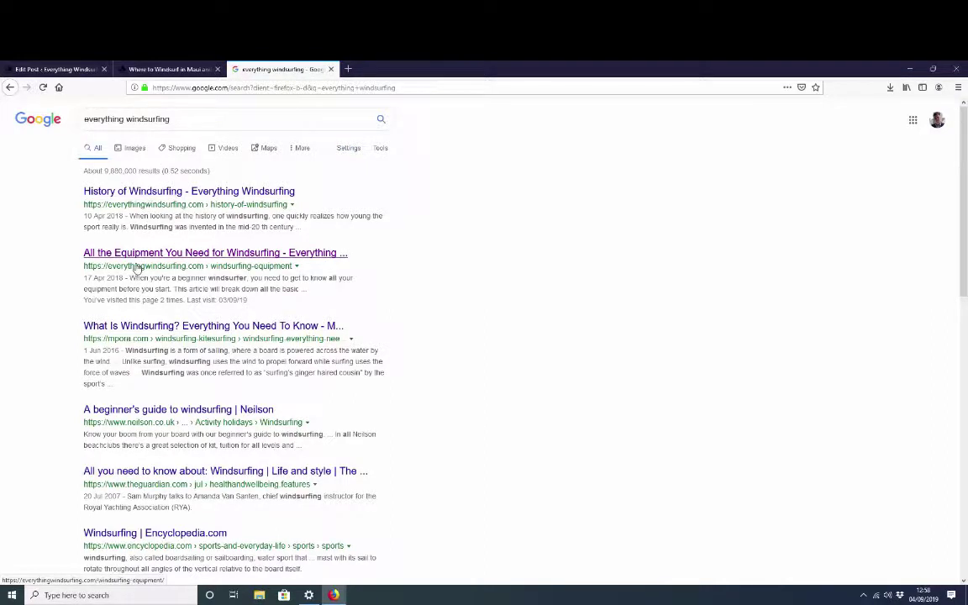
{"action": "scroll", "coordinate": [134, 267], "scroll_direction": "down", "scroll_amount": 4}
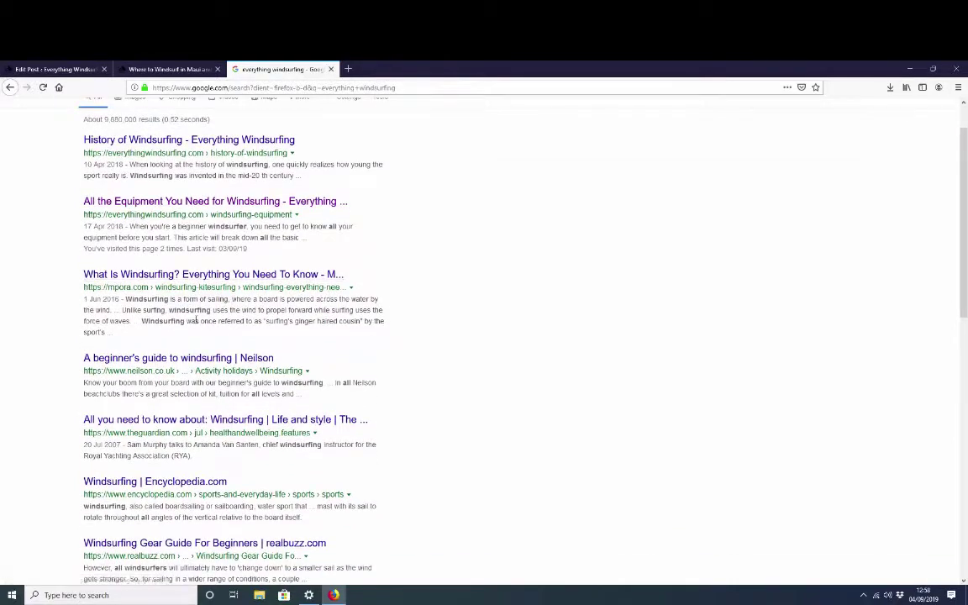
{"action": "scroll", "coordinate": [192, 439], "scroll_direction": "down", "scroll_amount": 8}
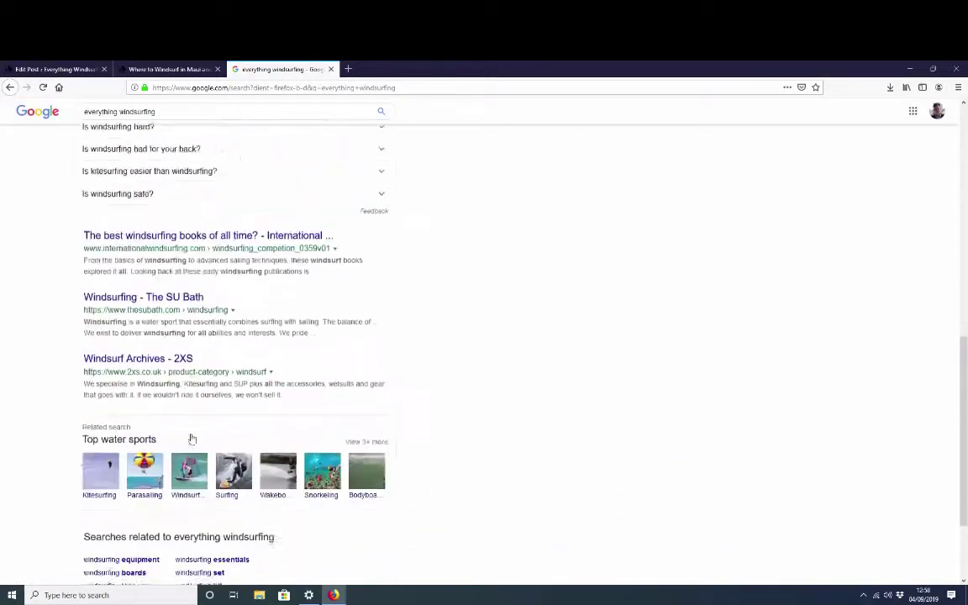
{"action": "scroll", "coordinate": [192, 432], "scroll_direction": "up", "scroll_amount": 12}
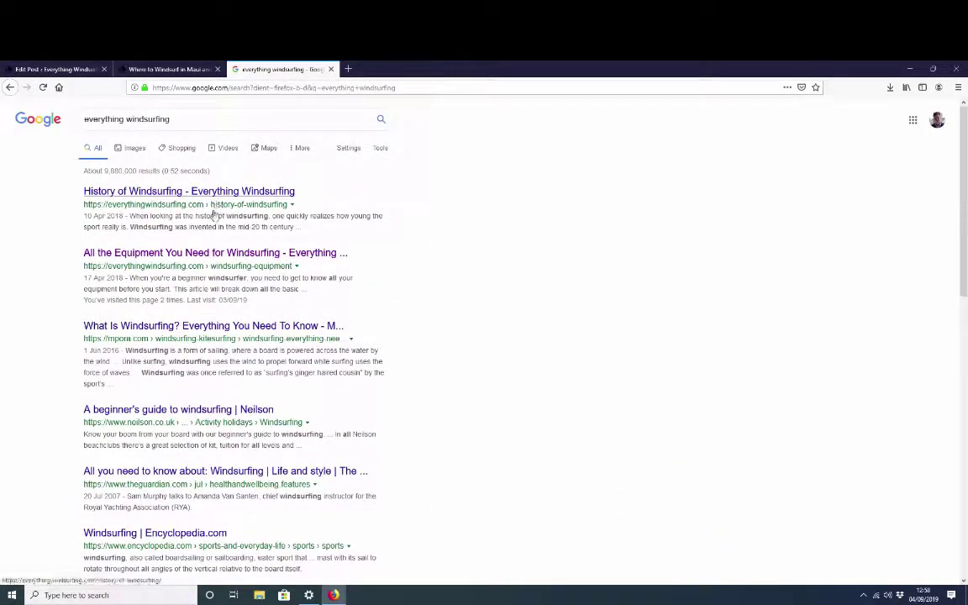
{"action": "left_click", "coordinate": [139, 119]}
{"action": "left_click", "coordinate": [569, 294]}
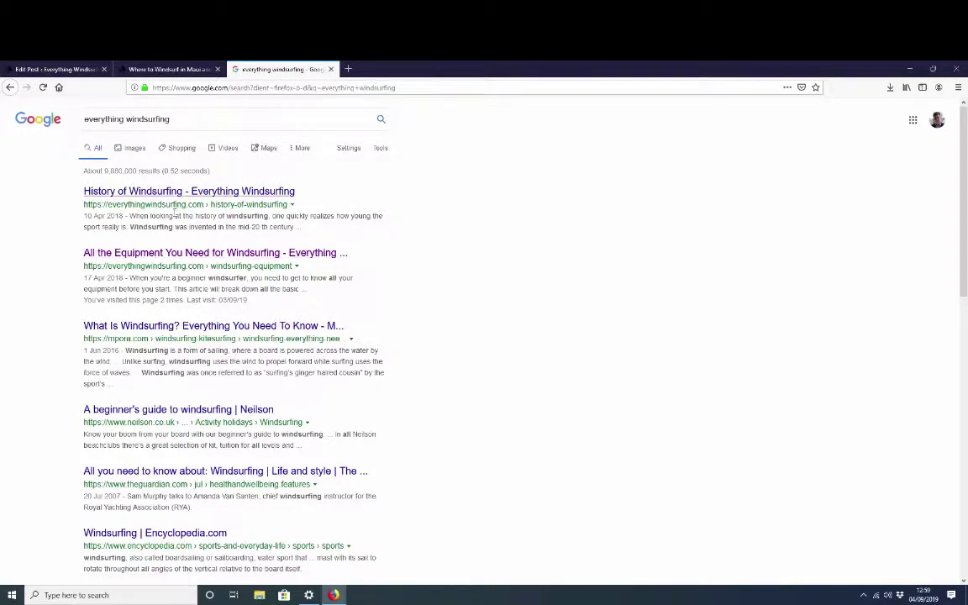
{"action": "scroll", "coordinate": [213, 289], "scroll_direction": "down", "scroll_amount": 2}
{"action": "scroll", "coordinate": [214, 289], "scroll_direction": "up", "scroll_amount": 2}
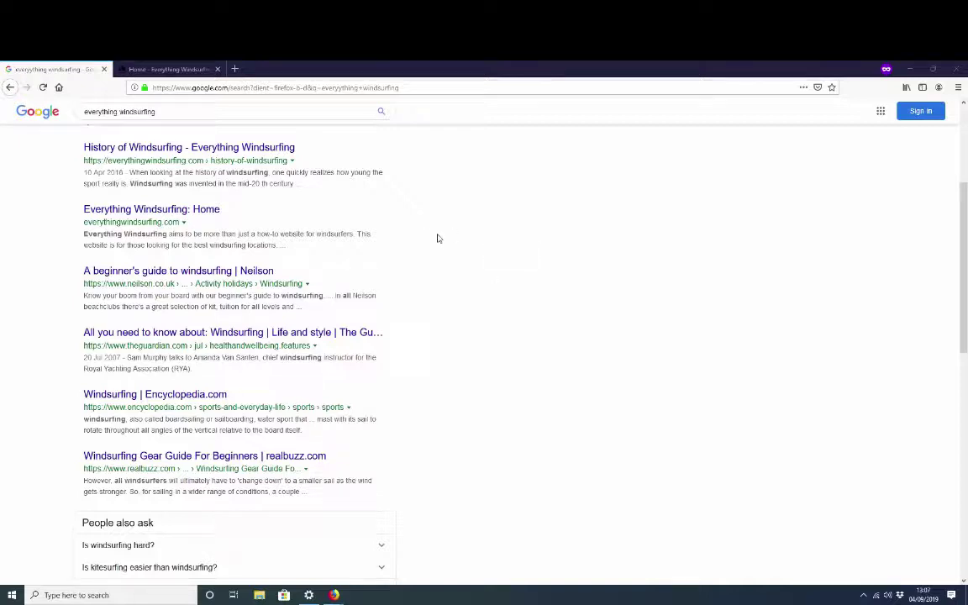
Open the site's 'Best Places to Learn to Windsurf for Beginners' article and copy its title
{"action": "left_click", "coordinate": [190, 209]}
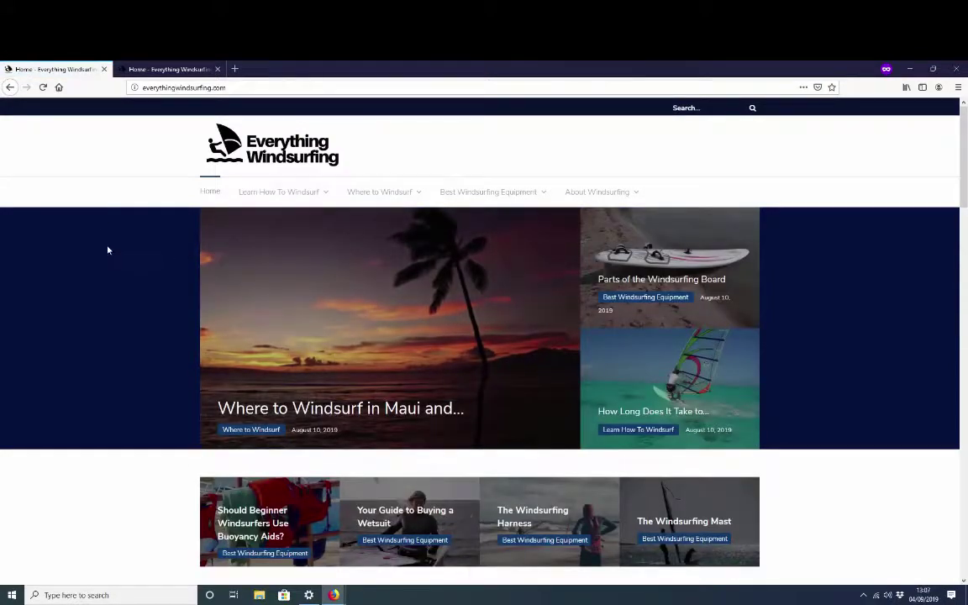
{"action": "scroll", "coordinate": [108, 245], "scroll_direction": "down", "scroll_amount": 1}
{"action": "scroll", "coordinate": [105, 242], "scroll_direction": "down", "scroll_amount": 2}
{"action": "scroll", "coordinate": [102, 241], "scroll_direction": "up", "scroll_amount": 3}
{"action": "mouse_move", "coordinate": [493, 195]}
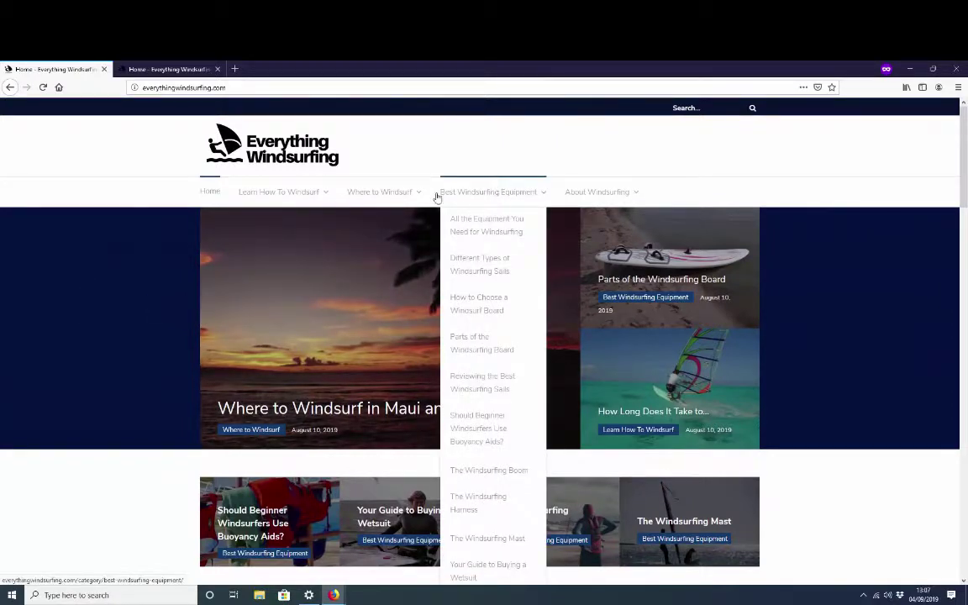
{"action": "mouse_move", "coordinate": [363, 192]}
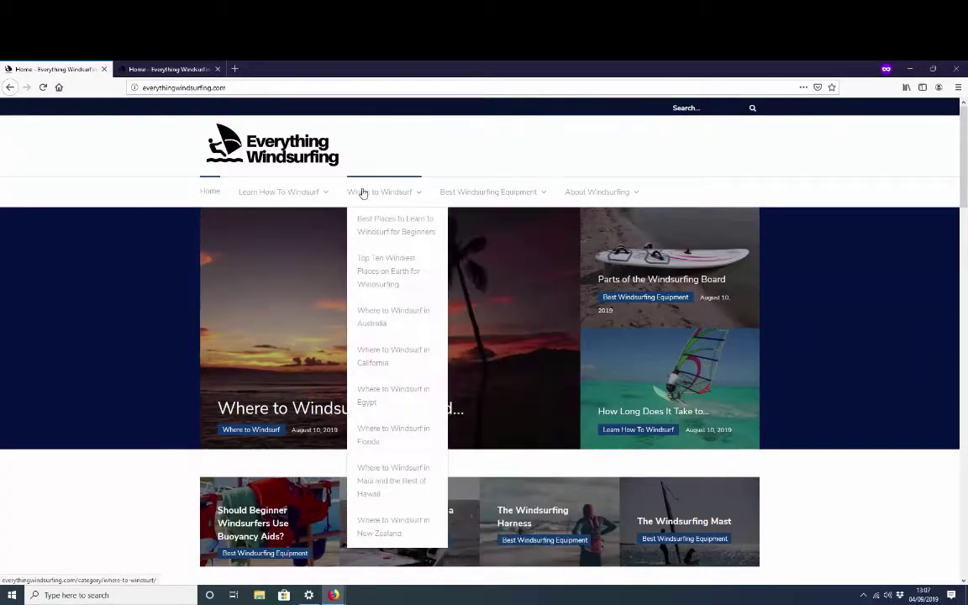
{"action": "left_click", "coordinate": [428, 234]}
{"action": "scroll", "coordinate": [415, 292], "scroll_direction": "down", "scroll_amount": 3}
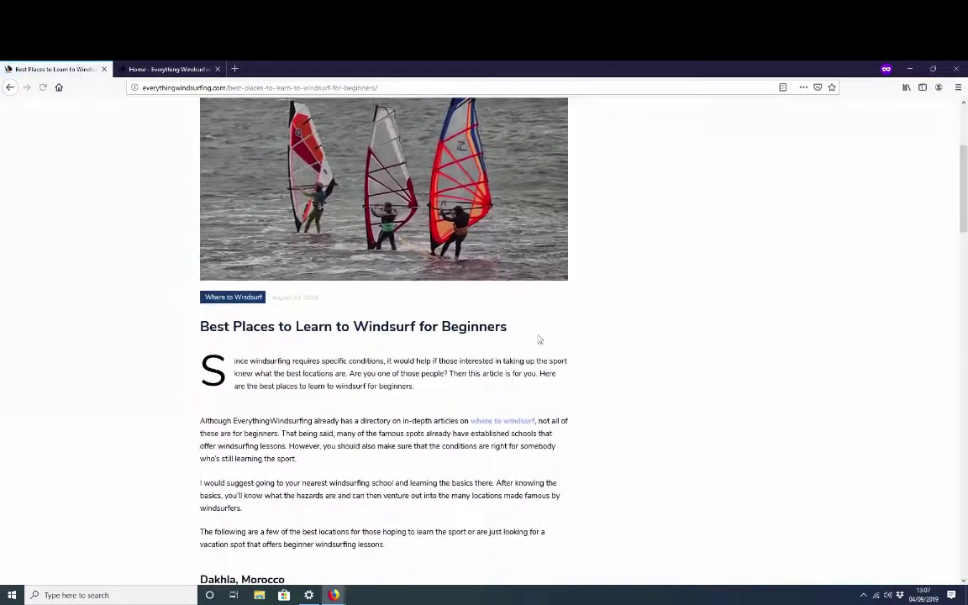
{"action": "left_click_drag", "start_coordinate": [538, 340], "coordinate": [196, 328]}
{"action": "key", "text": "ctrl+c"}
Search Google for the copied title and find the Everything Windsurfing article ranked third
{"action": "left_click", "coordinate": [198, 72]}
{"action": "left_click", "coordinate": [202, 85]}
{"action": "key", "text": "ctrl+v"}
{"action": "key", "text": "Return"}
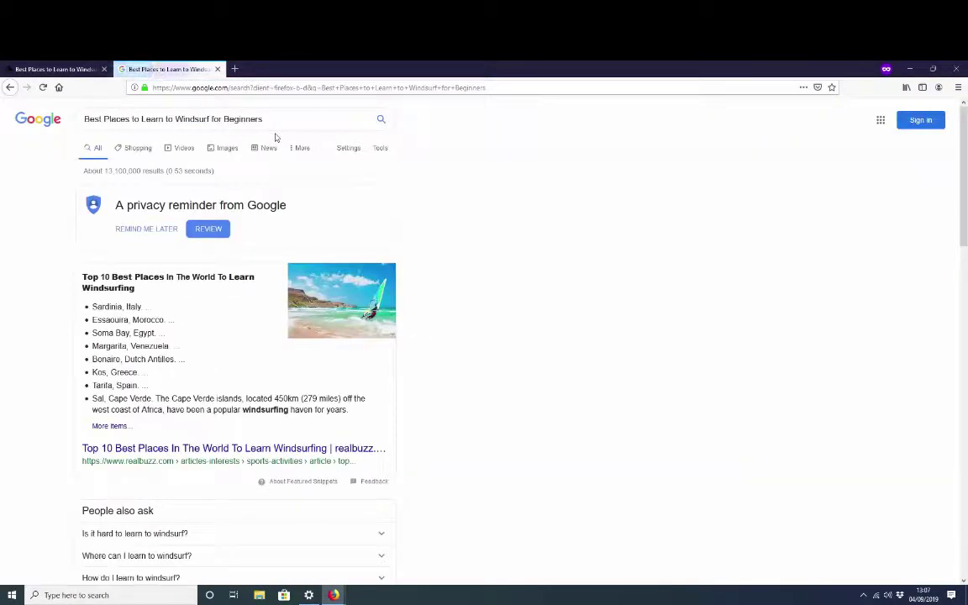
{"action": "scroll", "coordinate": [210, 286], "scroll_direction": "down", "scroll_amount": 4}
{"action": "scroll", "coordinate": [205, 397], "scroll_direction": "down", "scroll_amount": 3}
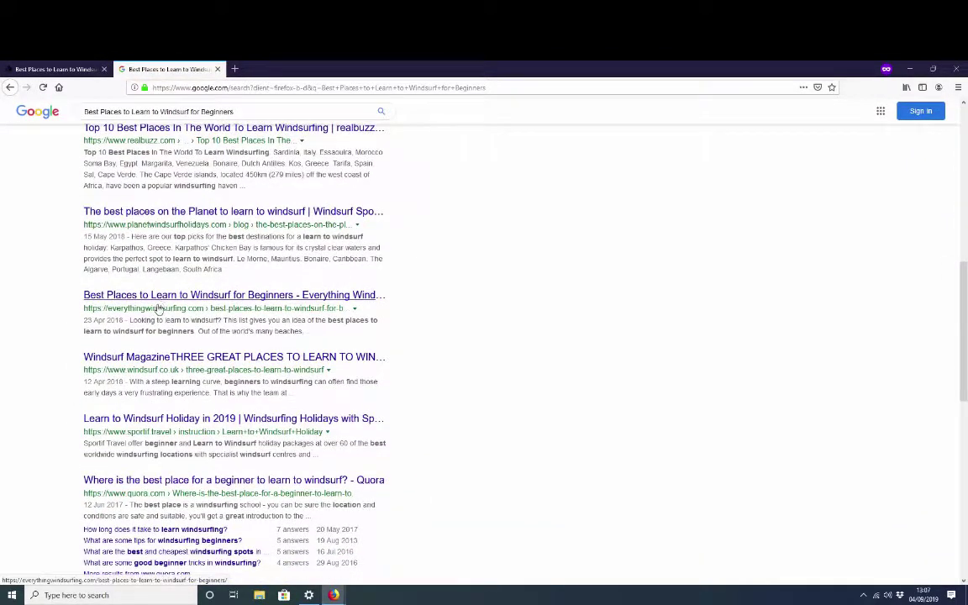
{"action": "scroll", "coordinate": [160, 302], "scroll_direction": "up", "scroll_amount": 4}
{"action": "scroll", "coordinate": [161, 306], "scroll_direction": "down", "scroll_amount": 2}
{"action": "scroll", "coordinate": [162, 307], "scroll_direction": "down", "scroll_amount": 2}
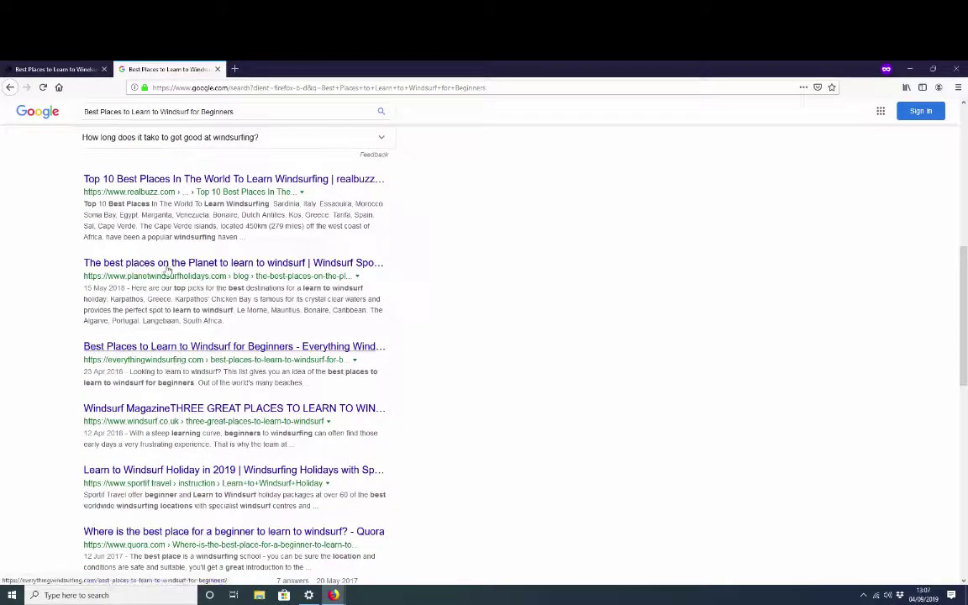
{"action": "left_click", "coordinate": [55, 69]}
{"action": "left_click", "coordinate": [181, 67]}
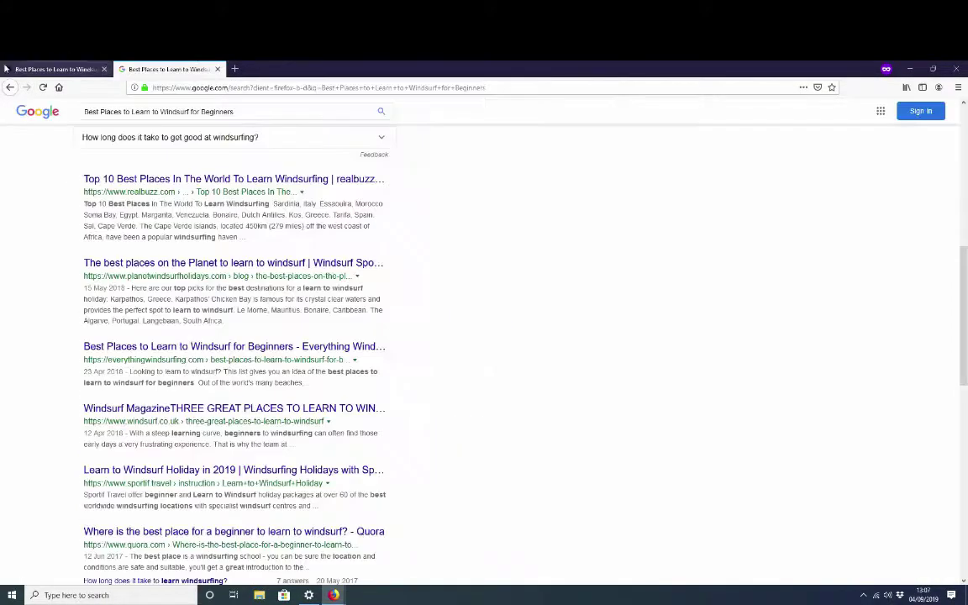
Open the 'Where to Windsurf in Australia' article and copy its heading
{"action": "left_click", "coordinate": [251, 254]}
{"action": "scroll", "coordinate": [526, 468], "scroll_direction": "down", "scroll_amount": 3}
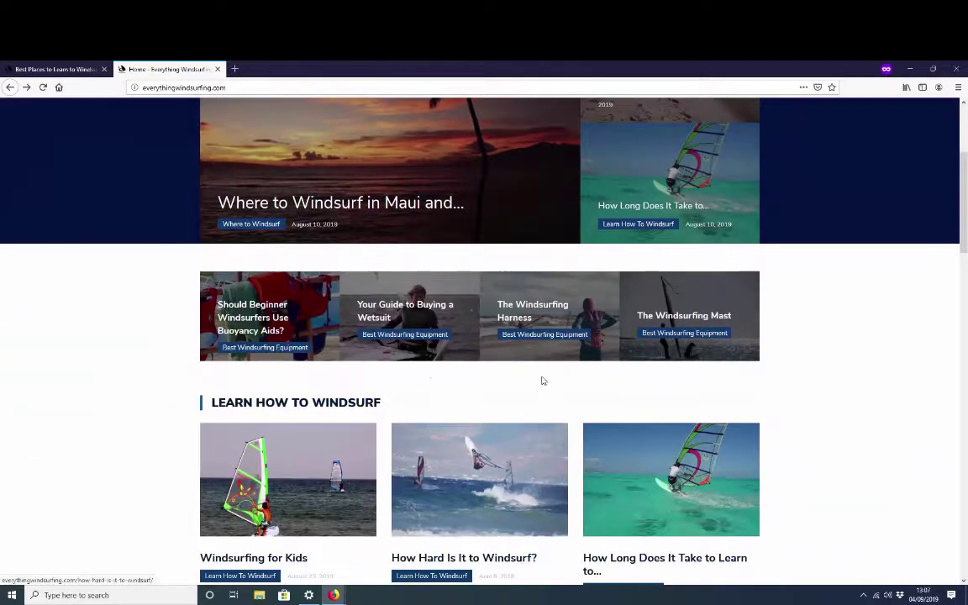
{"action": "scroll", "coordinate": [366, 349], "scroll_direction": "up", "scroll_amount": 2}
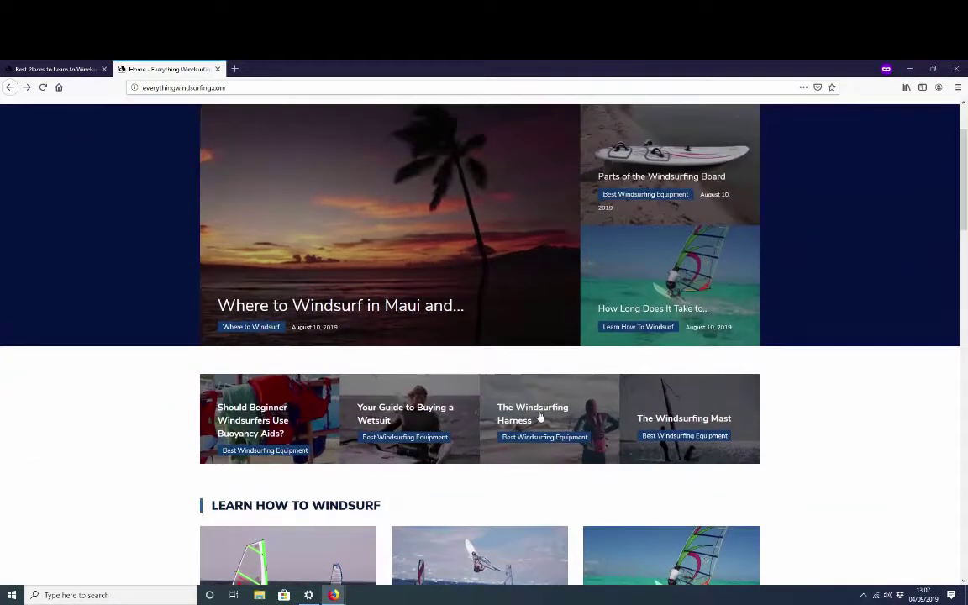
{"action": "scroll", "coordinate": [361, 252], "scroll_direction": "up", "scroll_amount": 2}
{"action": "mouse_move", "coordinate": [362, 202]}
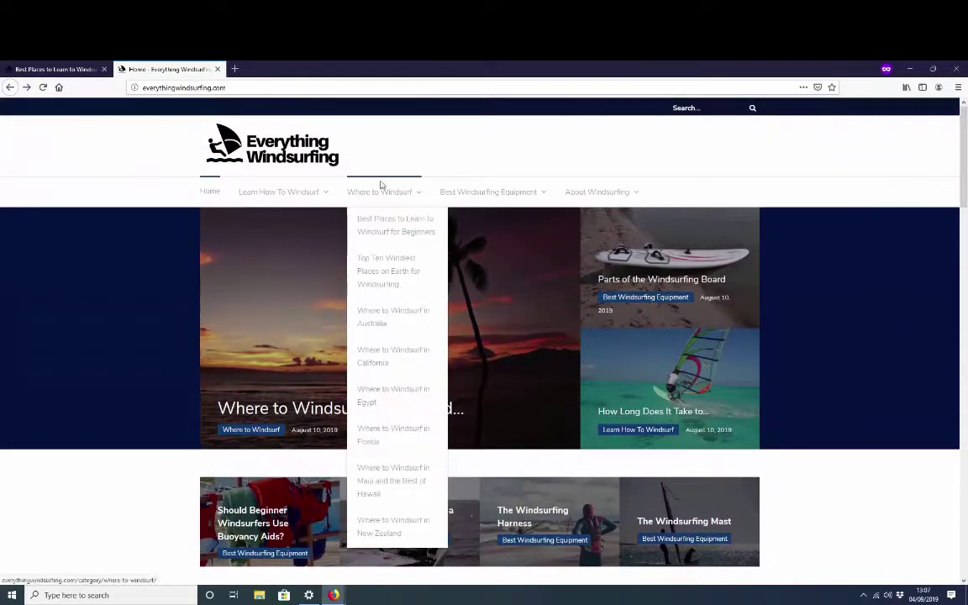
{"action": "left_click", "coordinate": [394, 318]}
{"action": "scroll", "coordinate": [389, 395], "scroll_direction": "down", "scroll_amount": 2}
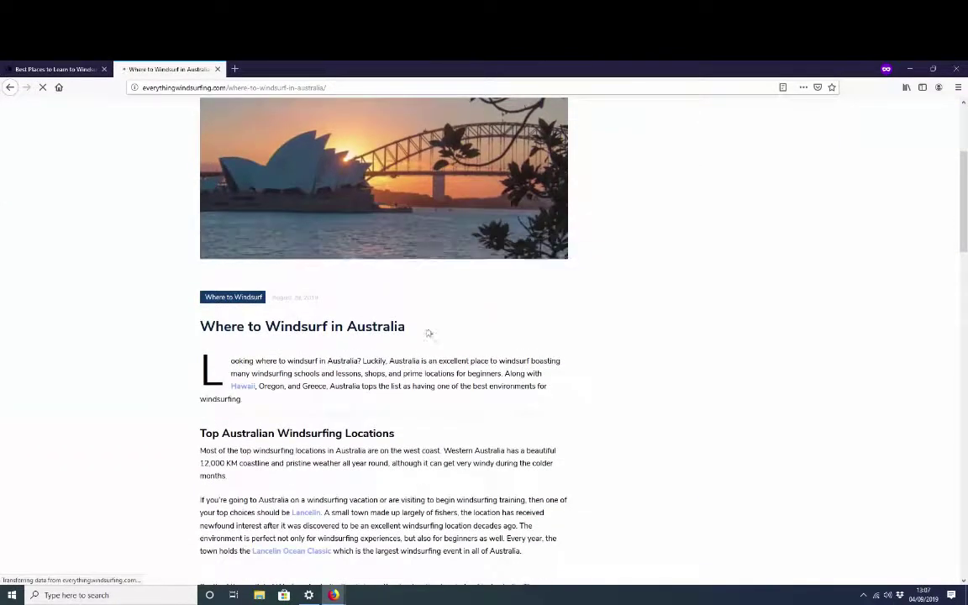
{"action": "triple_click", "coordinate": [404, 326]}
{"action": "key", "text": "ctrl+c"}
Search Google for 'Where to Windsurf in Australia' to confirm the site ranks first
{"action": "left_click", "coordinate": [52, 69]}
{"action": "left_click", "coordinate": [299, 88]}
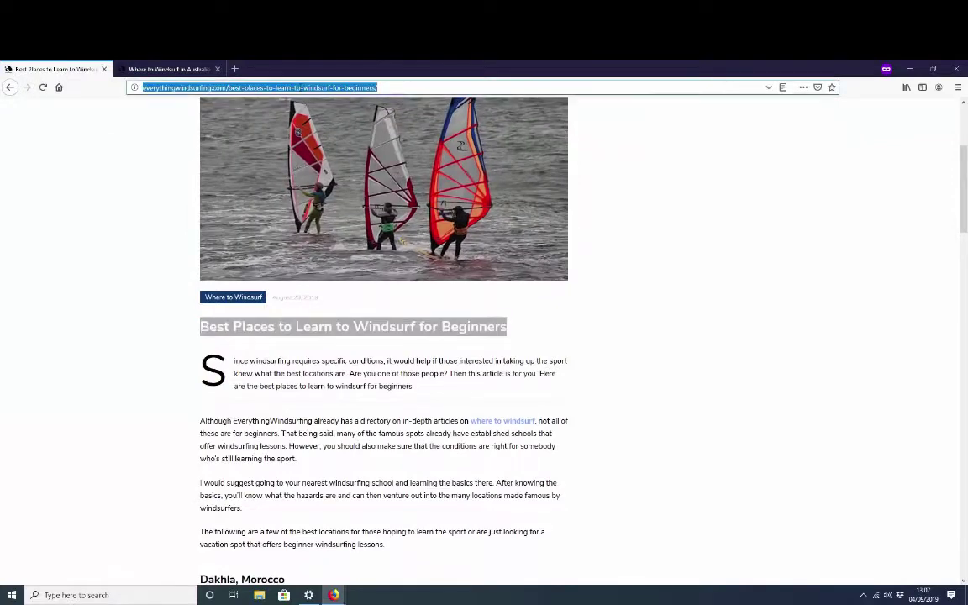
{"action": "key", "text": "ctrl+v"}
{"action": "key", "text": "Return"}
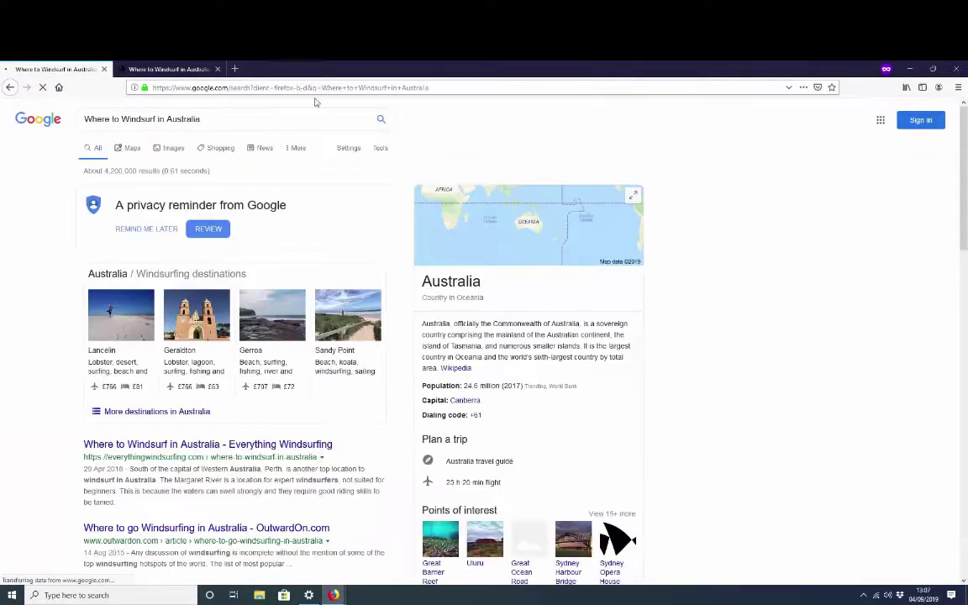
{"action": "scroll", "coordinate": [227, 357], "scroll_direction": "down", "scroll_amount": 3}
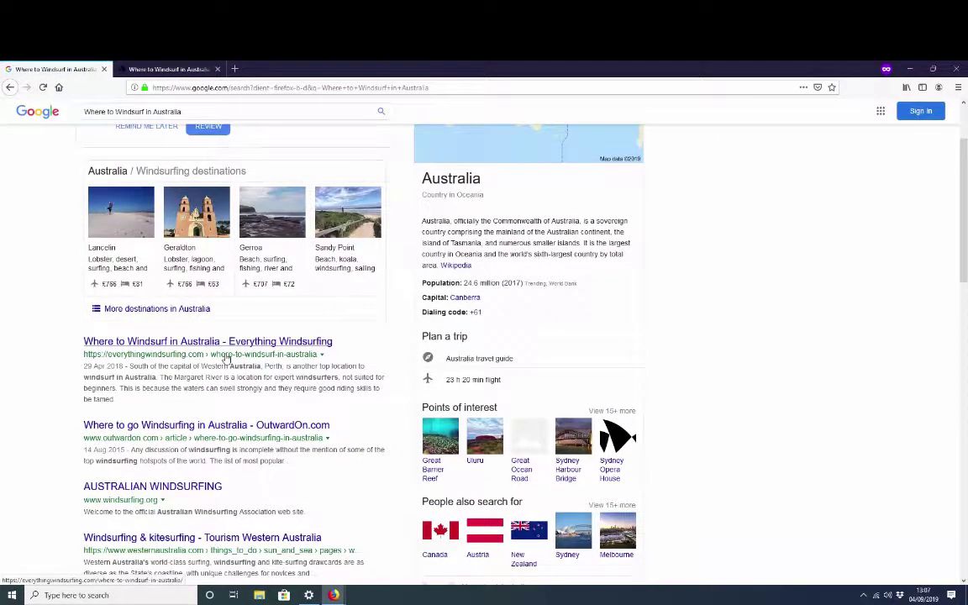
Open the site's 'Where to Windsurf in Florida' article and copy its heading
{"action": "left_click", "coordinate": [168, 69]}
{"action": "scroll", "coordinate": [121, 173], "scroll_direction": "up", "scroll_amount": 5}
{"action": "mouse_move", "coordinate": [242, 196]}
{"action": "mouse_move", "coordinate": [379, 194]}
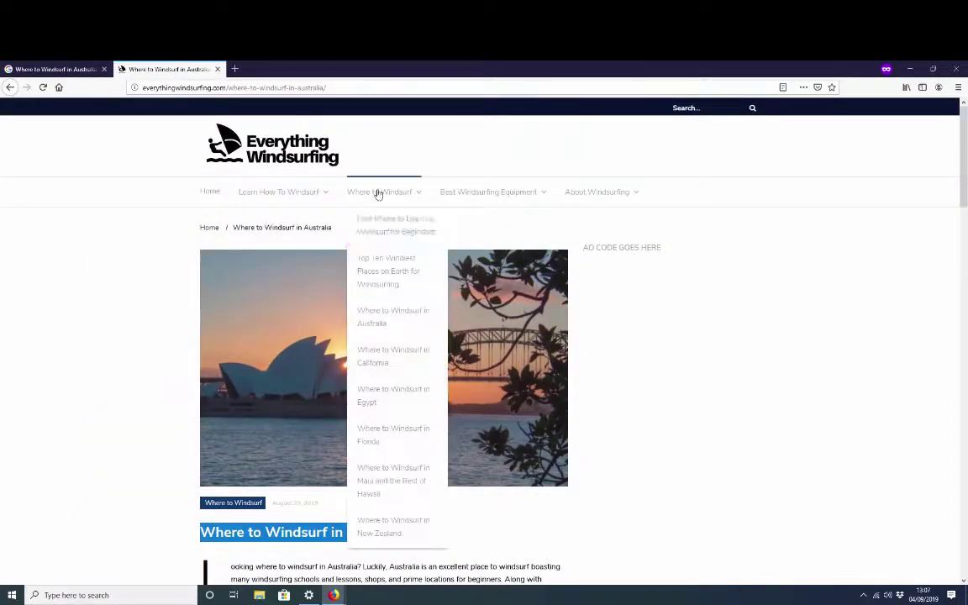
{"action": "left_click", "coordinate": [400, 438]}
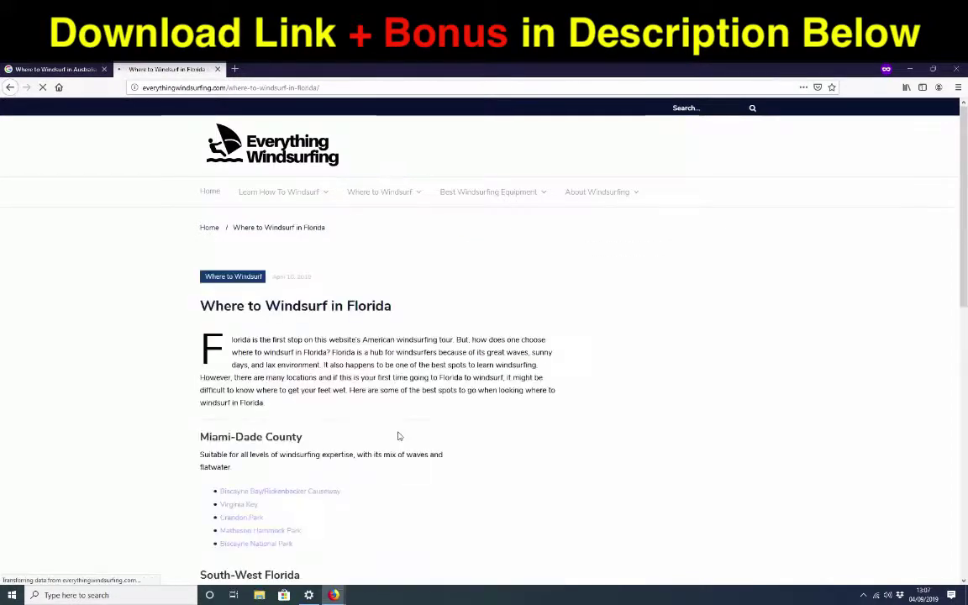
{"action": "scroll", "coordinate": [398, 435], "scroll_direction": "down", "scroll_amount": 3}
{"action": "left_click_drag", "start_coordinate": [393, 275], "coordinate": [178, 279]}
{"action": "key", "text": "ctrl+c"}
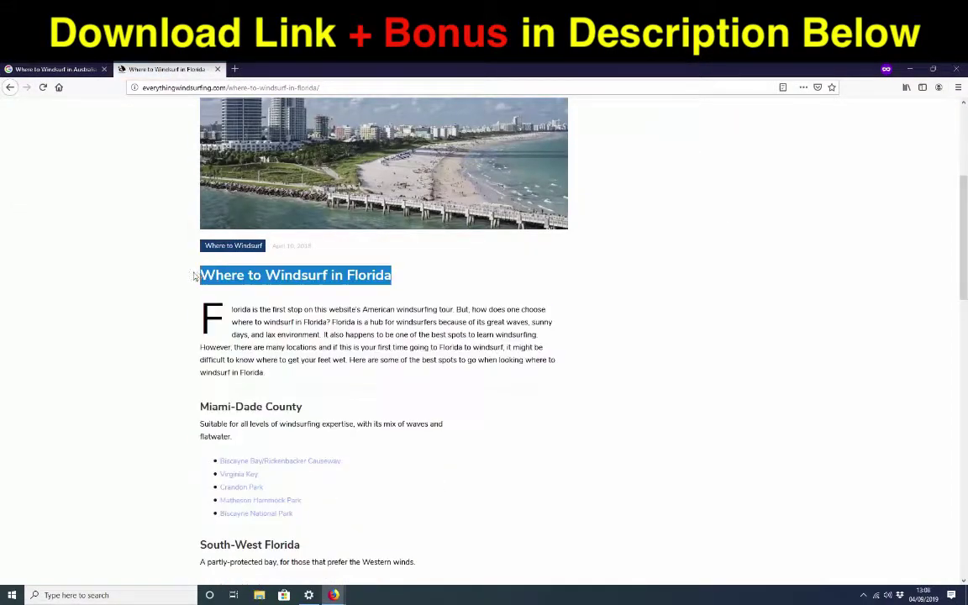
Search Google for 'Where to Windsurf in Florida' and review the site's featured snippet and top result
{"action": "left_click", "coordinate": [84, 69]}
{"action": "left_click", "coordinate": [339, 88]}
{"action": "key", "text": "ctrl+v"}
{"action": "key", "text": "Return"}
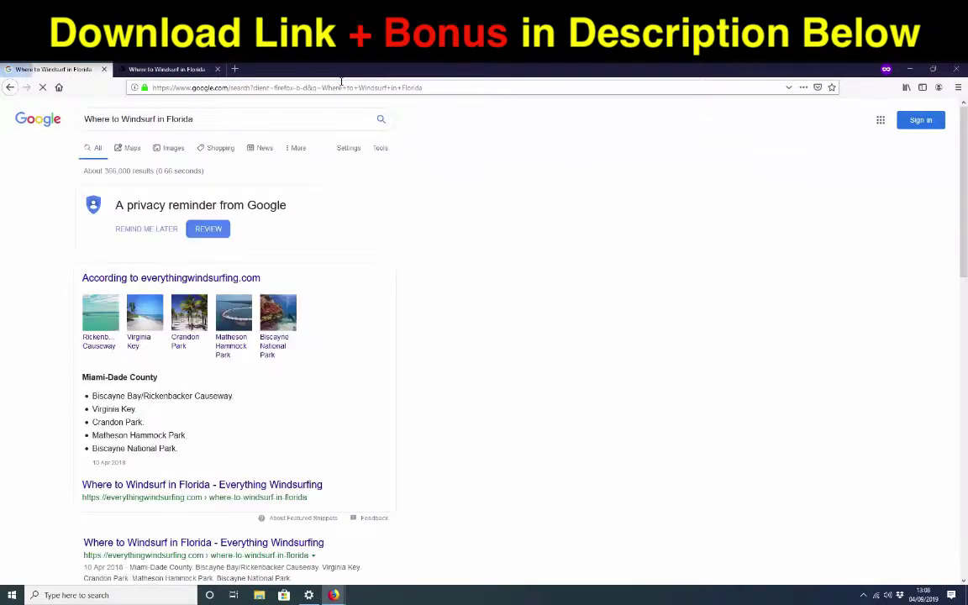
{"action": "scroll", "coordinate": [225, 406], "scroll_direction": "down", "scroll_amount": 2}
{"action": "left_click", "coordinate": [225, 406]}
{"action": "scroll", "coordinate": [636, 424], "scroll_direction": "down", "scroll_amount": 1}
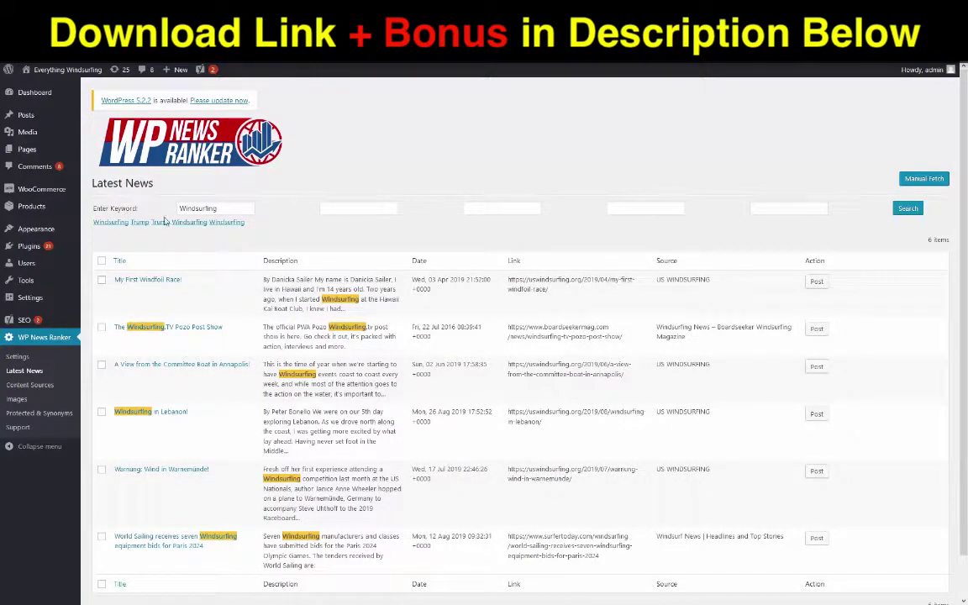
Open 'My First Windfoil Race!' from the Windsurfing news list in a new tab
{"action": "left_click", "coordinate": [223, 208]}
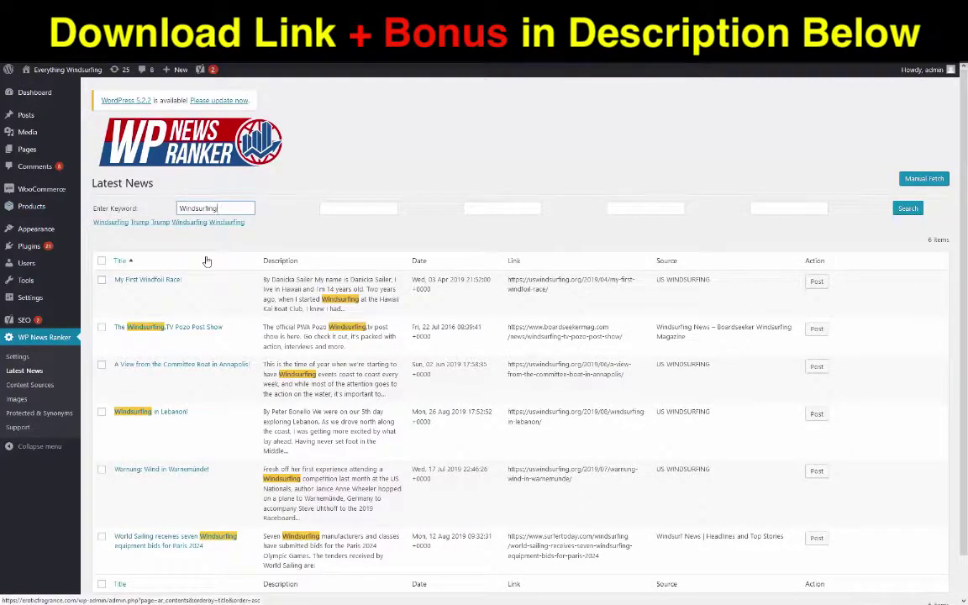
{"action": "scroll", "coordinate": [201, 238], "scroll_direction": "down", "scroll_amount": 1}
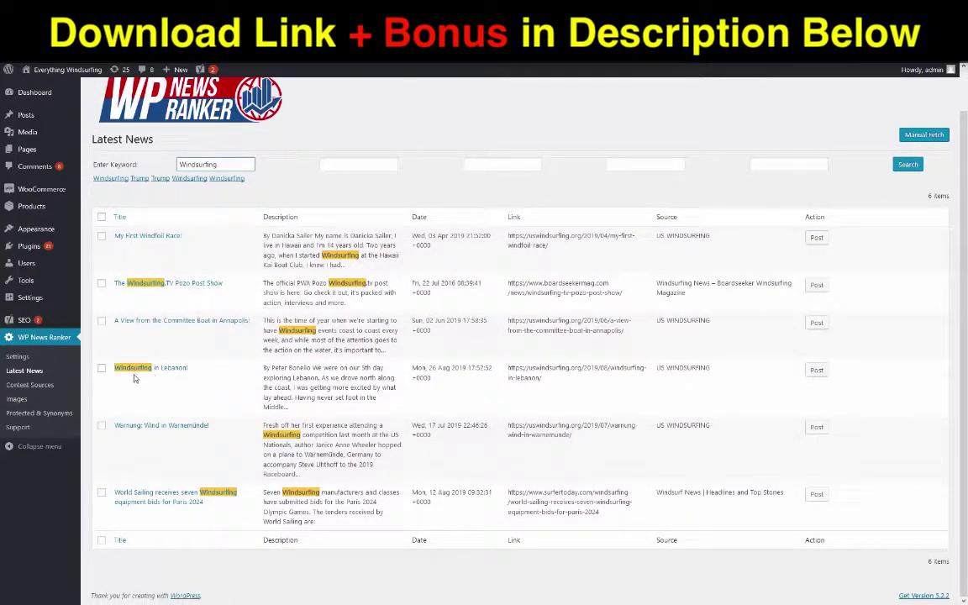
{"action": "scroll", "coordinate": [276, 385], "scroll_direction": "up", "scroll_amount": 1}
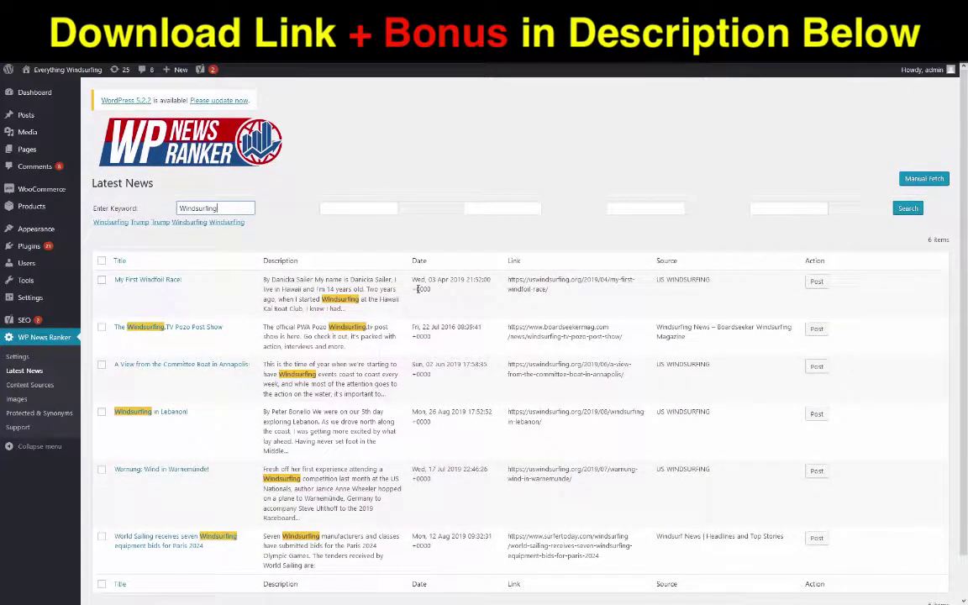
{"action": "scroll", "coordinate": [445, 359], "scroll_direction": "down", "scroll_amount": 1}
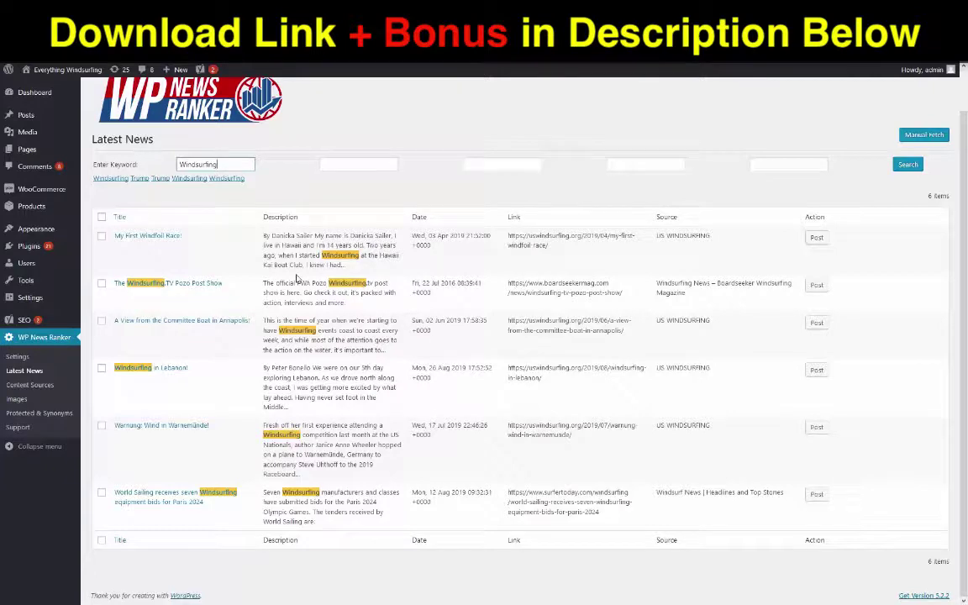
{"action": "right_click", "coordinate": [143, 236]}
{"action": "left_click", "coordinate": [168, 245]}
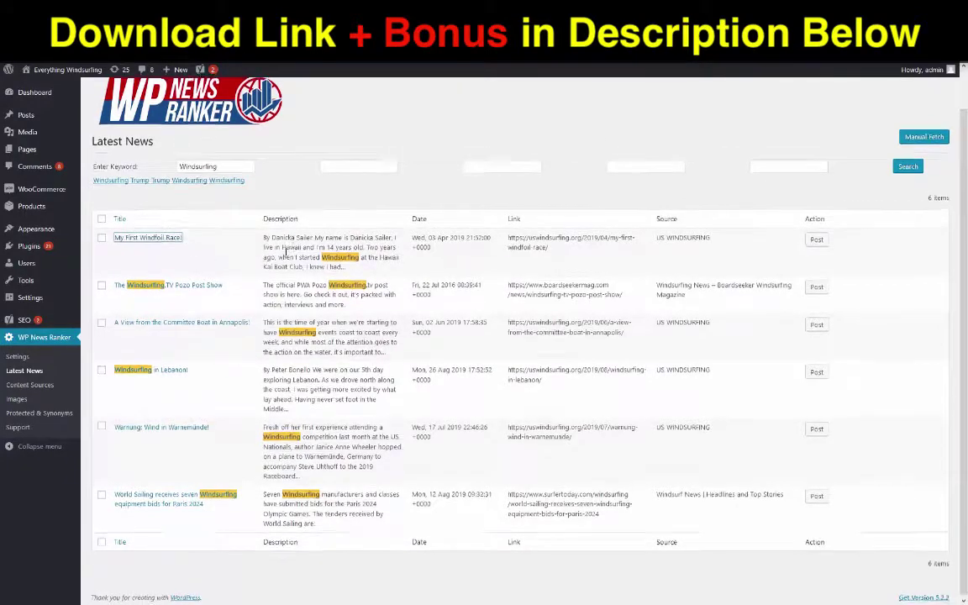
{"action": "scroll", "coordinate": [286, 260], "scroll_direction": "up", "scroll_amount": 1}
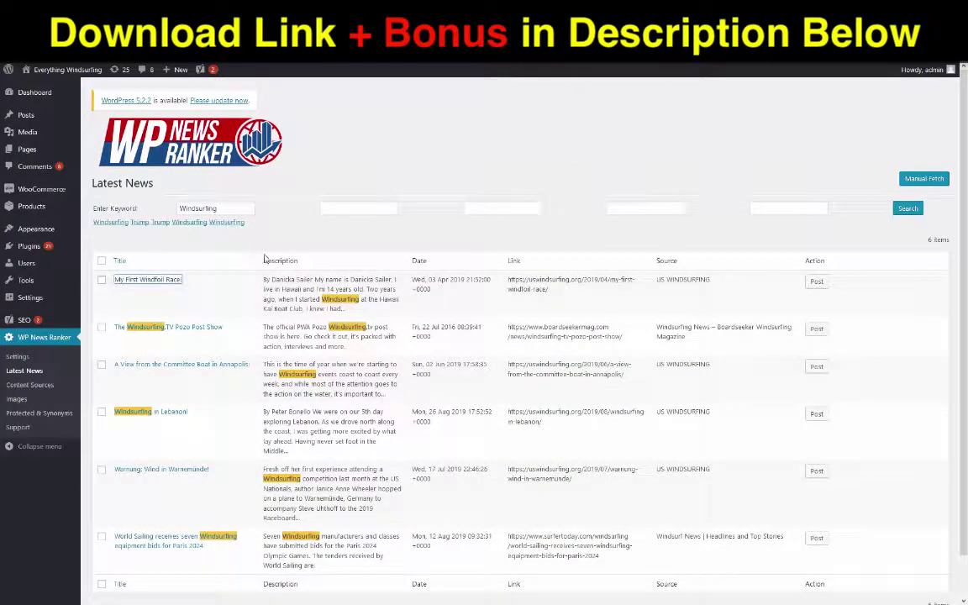
Read the 'My First Windfoil Race!' article on US Windsurfing down to the comment form
{"action": "left_click", "coordinate": [273, 69]}
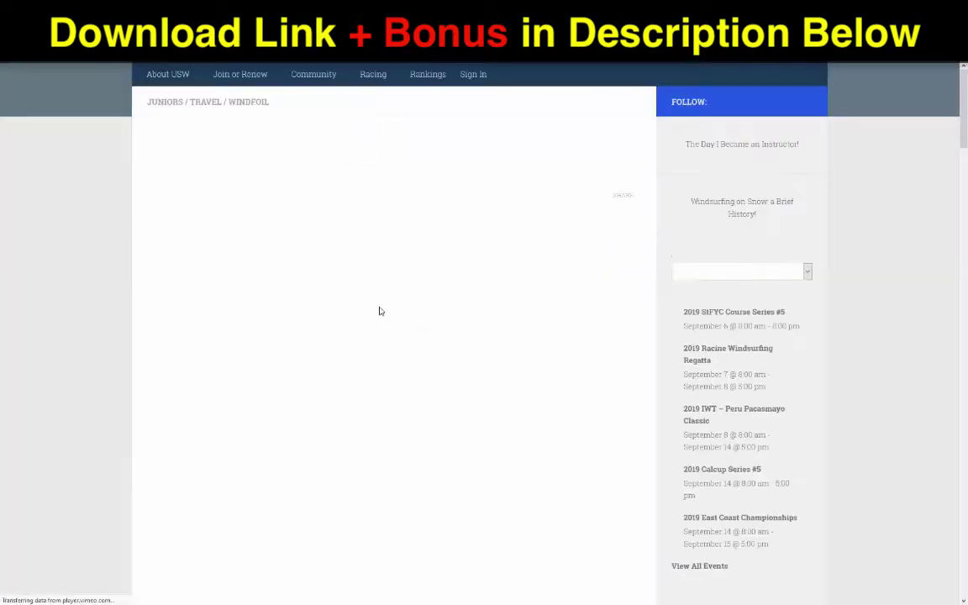
{"action": "scroll", "coordinate": [395, 312], "scroll_direction": "down", "scroll_amount": 1}
{"action": "scroll", "coordinate": [294, 265], "scroll_direction": "down", "scroll_amount": 10}
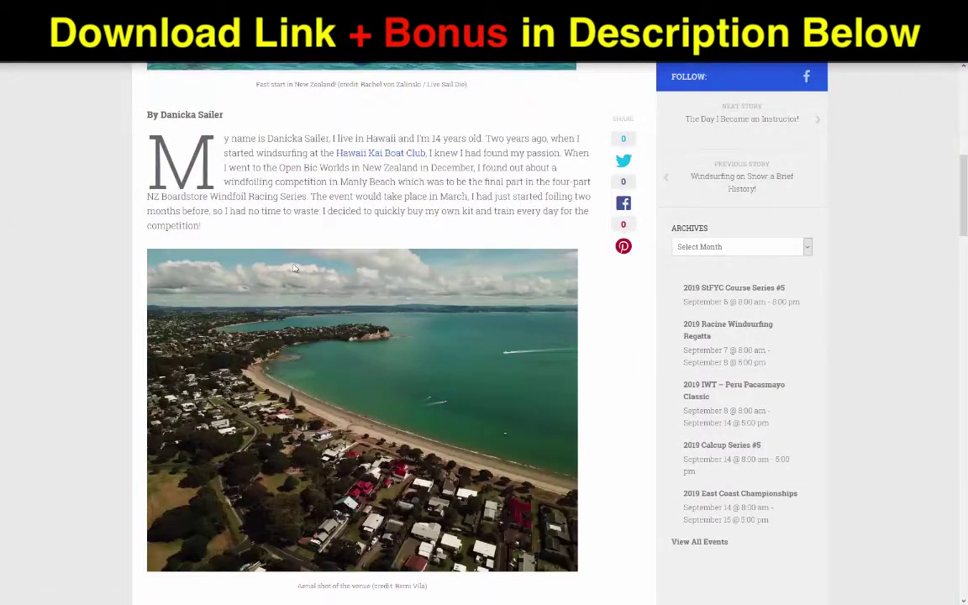
{"action": "scroll", "coordinate": [290, 267], "scroll_direction": "down", "scroll_amount": 8}
{"action": "scroll", "coordinate": [289, 267], "scroll_direction": "down", "scroll_amount": 12}
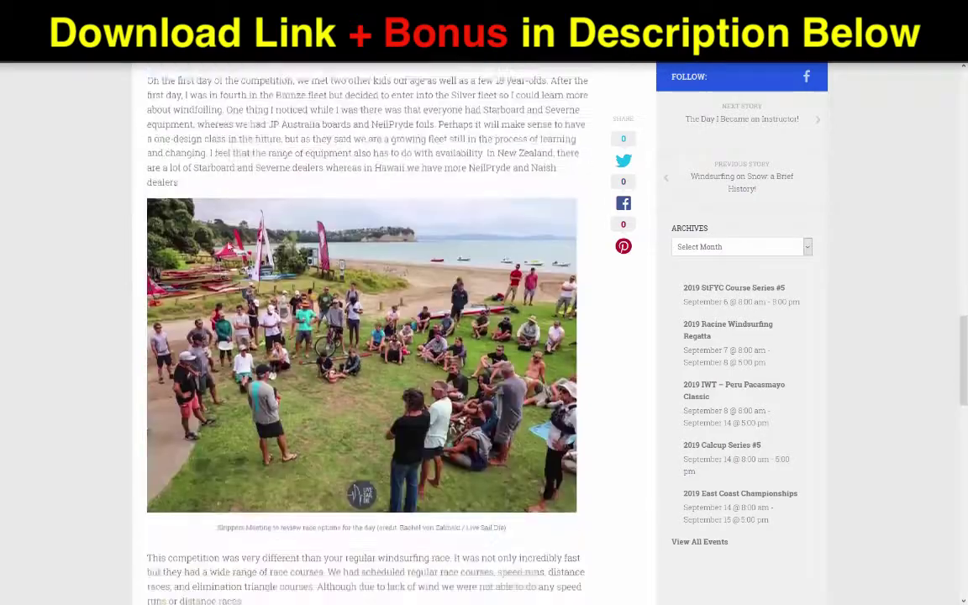
{"action": "scroll", "coordinate": [239, 243], "scroll_direction": "down", "scroll_amount": 7}
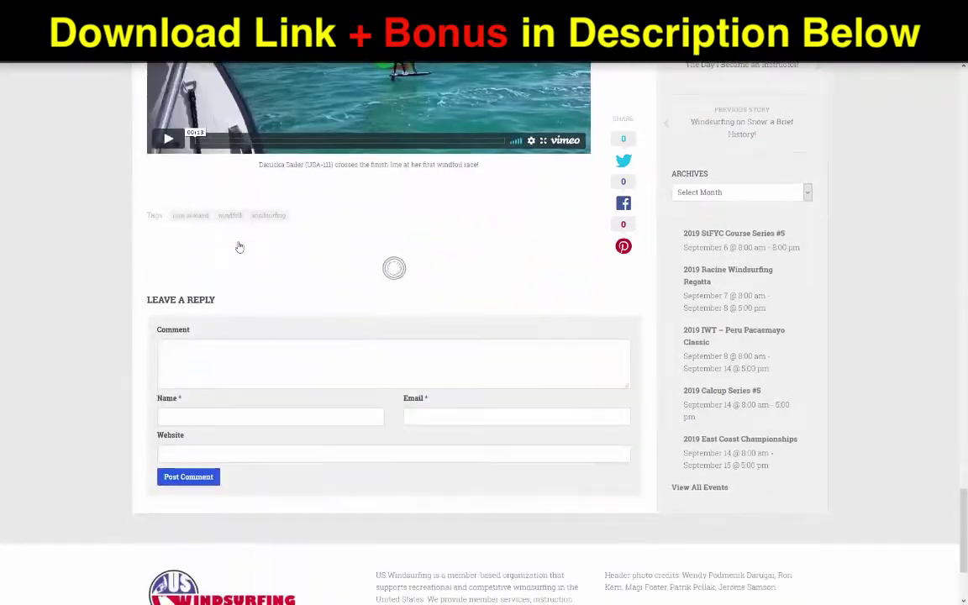
{"action": "scroll", "coordinate": [239, 244], "scroll_direction": "up", "scroll_amount": 9}
{"action": "scroll", "coordinate": [238, 488], "scroll_direction": "up", "scroll_amount": 10}
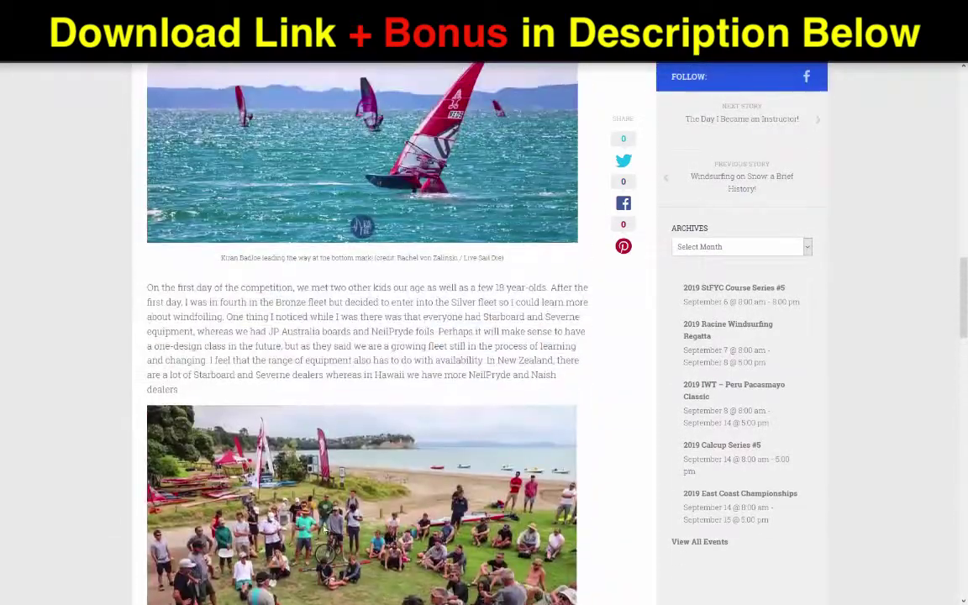
{"action": "scroll", "coordinate": [336, 559], "scroll_direction": "up", "scroll_amount": 5}
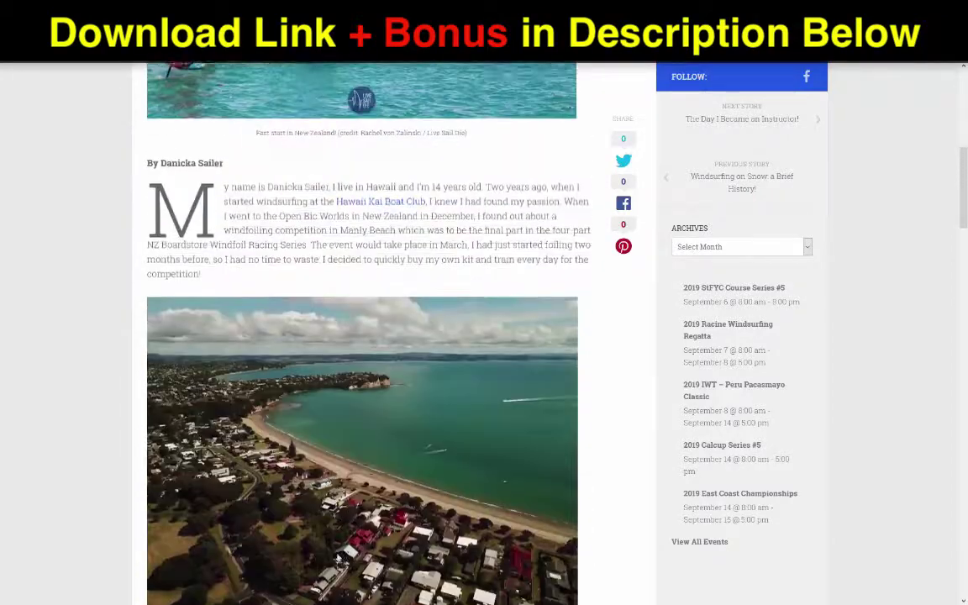
{"action": "scroll", "coordinate": [301, 514], "scroll_direction": "up", "scroll_amount": 4}
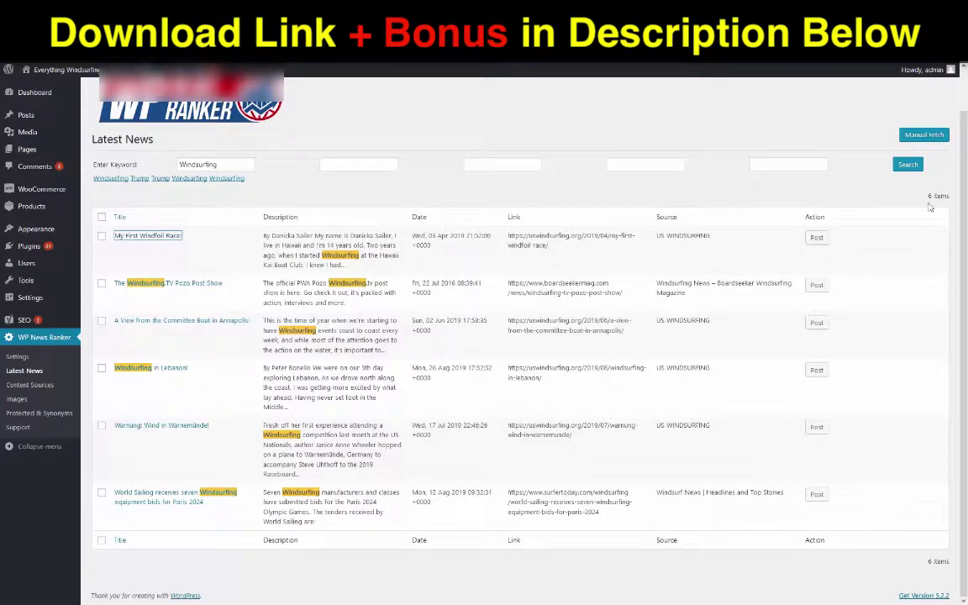
Post the 'My First Windfoil Race!' item from the first row to the site
{"action": "left_click", "coordinate": [816, 239]}
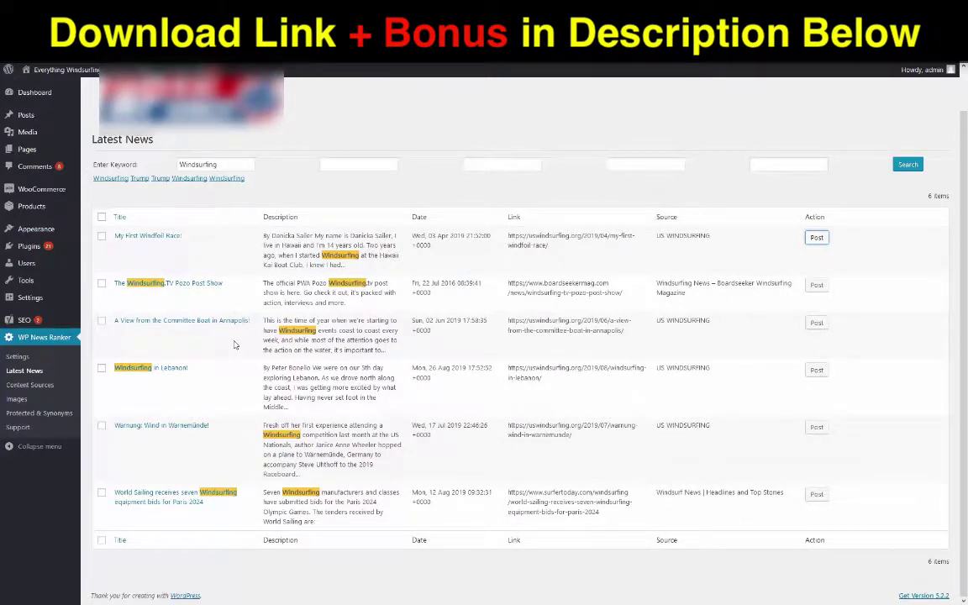
{"action": "left_click", "coordinate": [30, 385]}
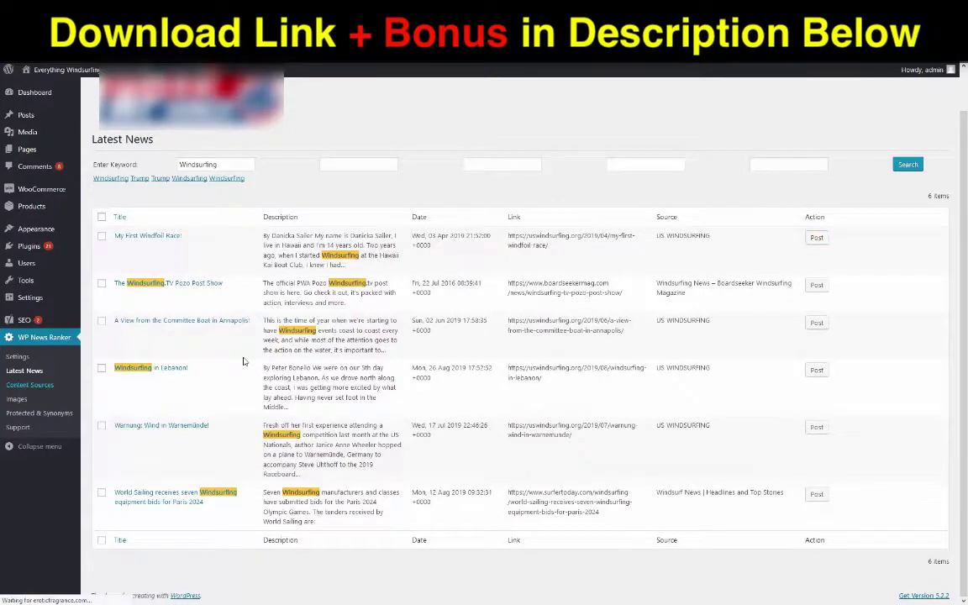
{"action": "scroll", "coordinate": [234, 285], "scroll_direction": "down", "scroll_amount": 1}
{"action": "scroll", "coordinate": [234, 286], "scroll_direction": "down", "scroll_amount": 1}
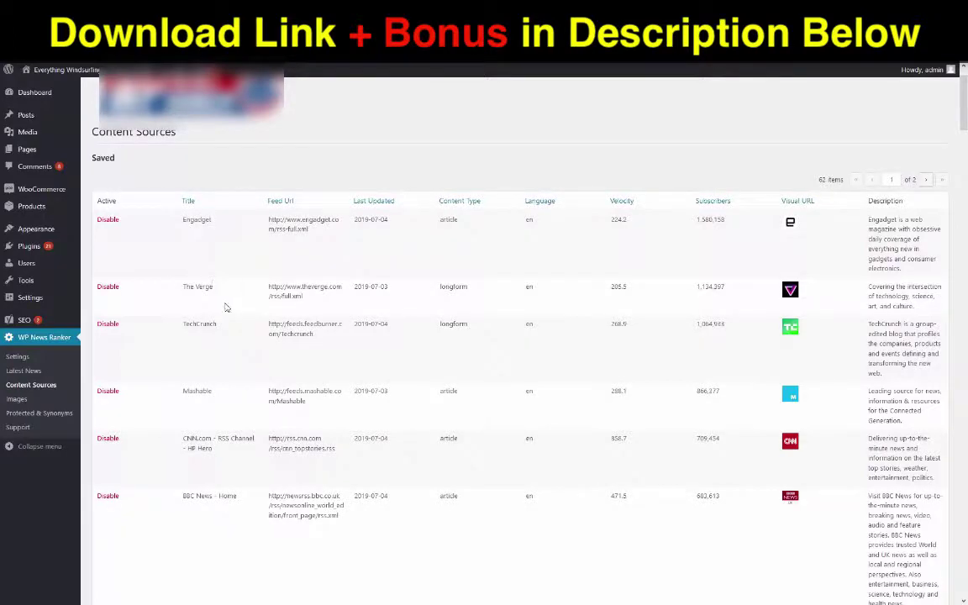
{"action": "scroll", "coordinate": [224, 309], "scroll_direction": "down", "scroll_amount": 3}
{"action": "scroll", "coordinate": [192, 296], "scroll_direction": "down", "scroll_amount": 3}
{"action": "scroll", "coordinate": [210, 319], "scroll_direction": "up", "scroll_amount": 3}
{"action": "scroll", "coordinate": [214, 313], "scroll_direction": "down", "scroll_amount": 5}
{"action": "scroll", "coordinate": [224, 288], "scroll_direction": "down", "scroll_amount": 5}
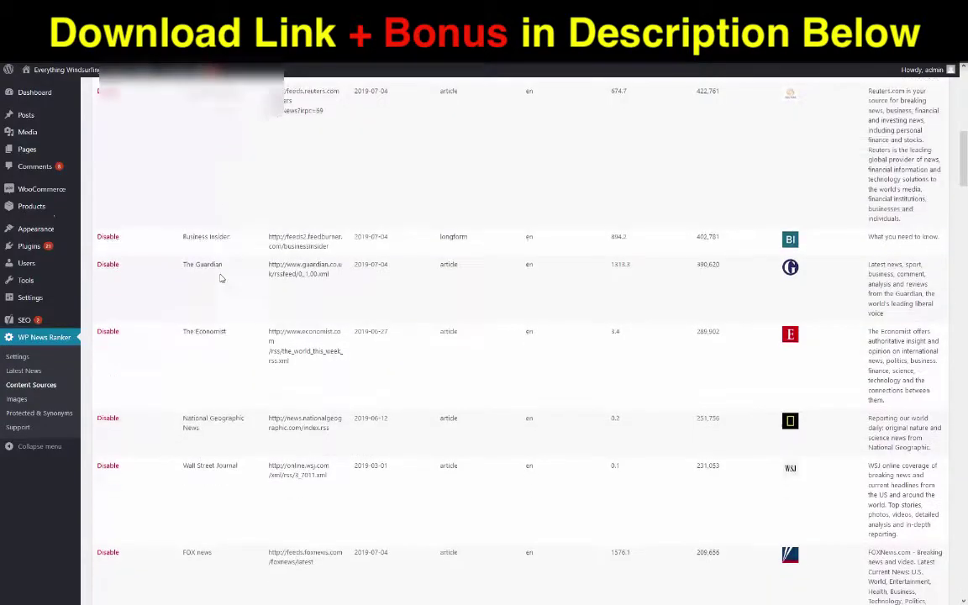
{"action": "scroll", "coordinate": [224, 284], "scroll_direction": "down", "scroll_amount": 4}
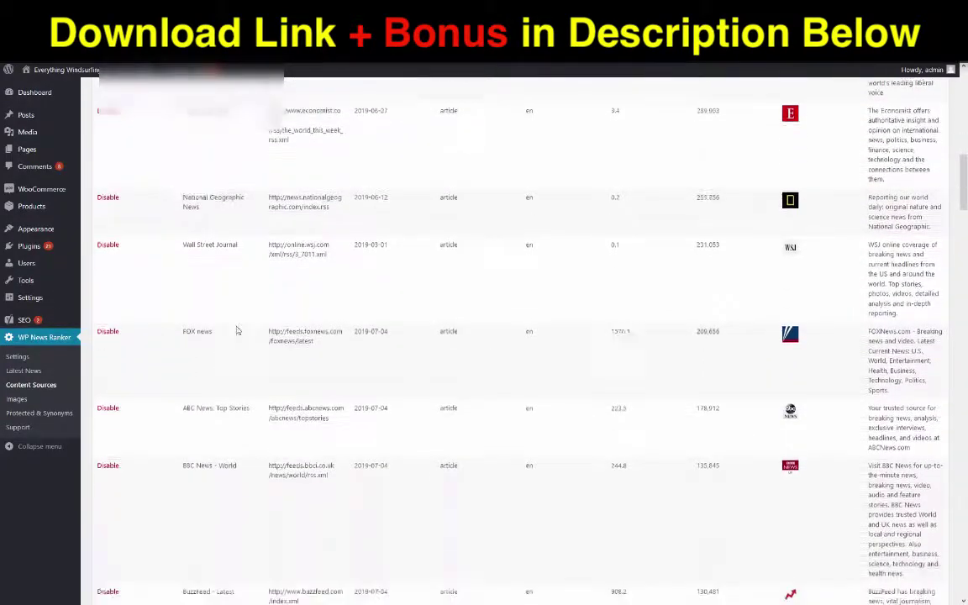
{"action": "scroll", "coordinate": [227, 306], "scroll_direction": "down", "scroll_amount": 6}
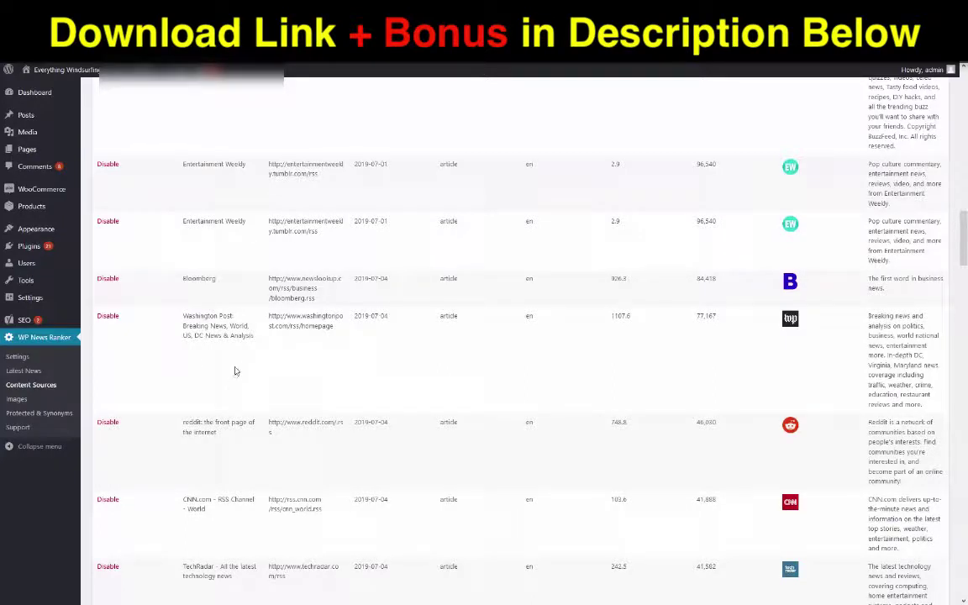
{"action": "scroll", "coordinate": [231, 383], "scroll_direction": "down", "scroll_amount": 1}
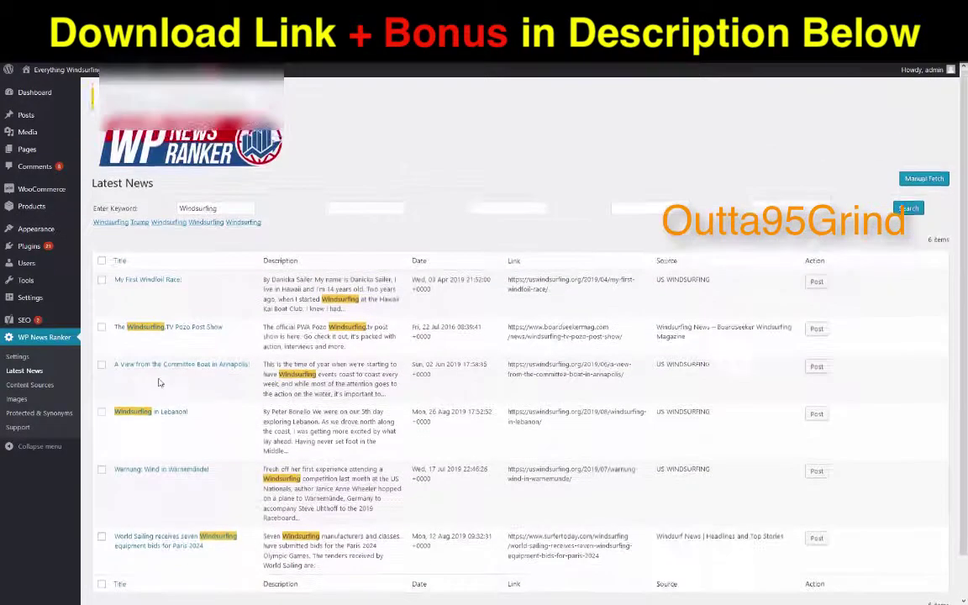
{"action": "scroll", "coordinate": [381, 415], "scroll_direction": "down", "scroll_amount": 1}
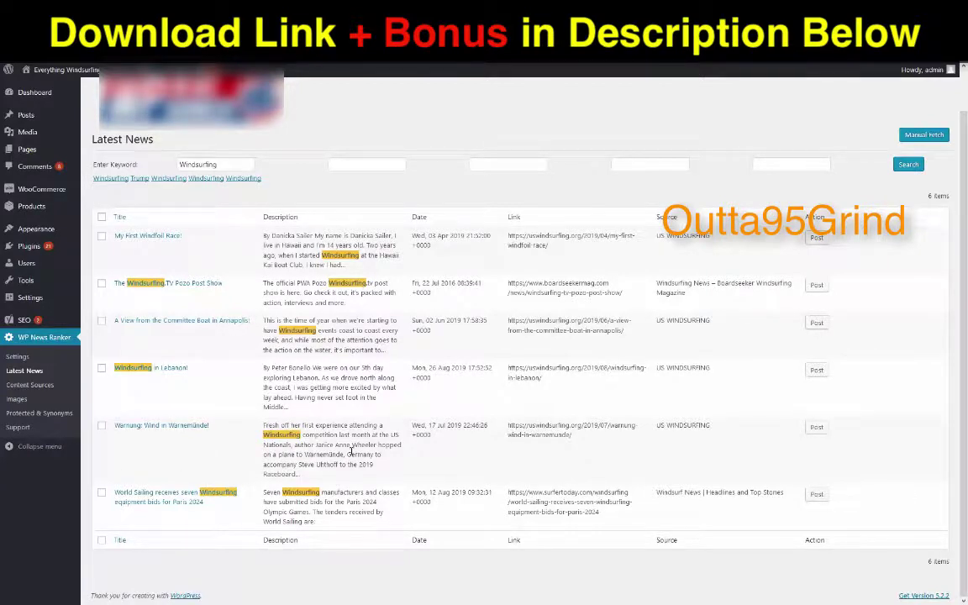
{"action": "left_click", "coordinate": [30, 385]}
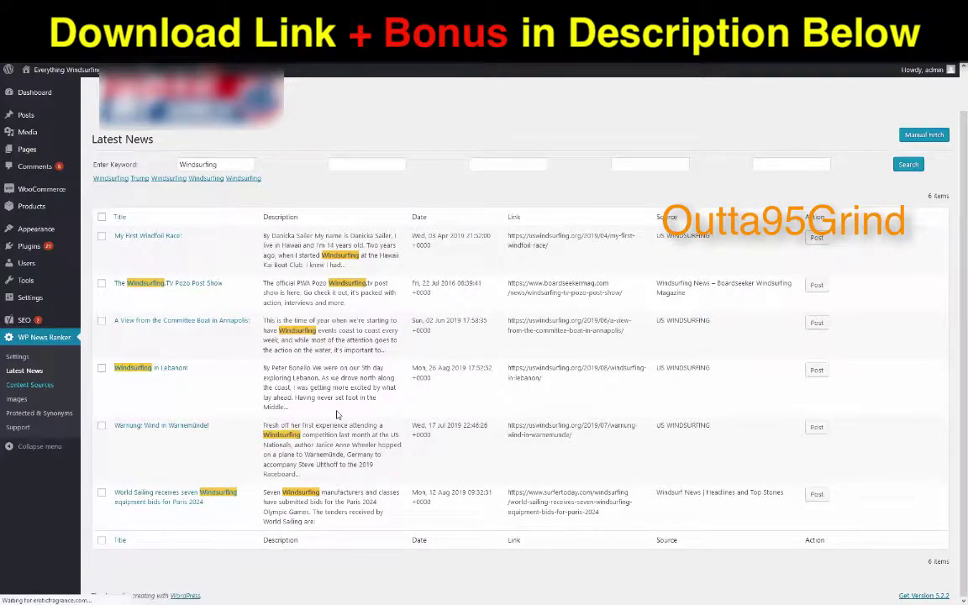
Scroll the Content Sources page to the 22 windsurfing feed results, including Windsurf Magazine
{"action": "scroll", "coordinate": [336, 415], "scroll_direction": "down", "scroll_amount": 15}
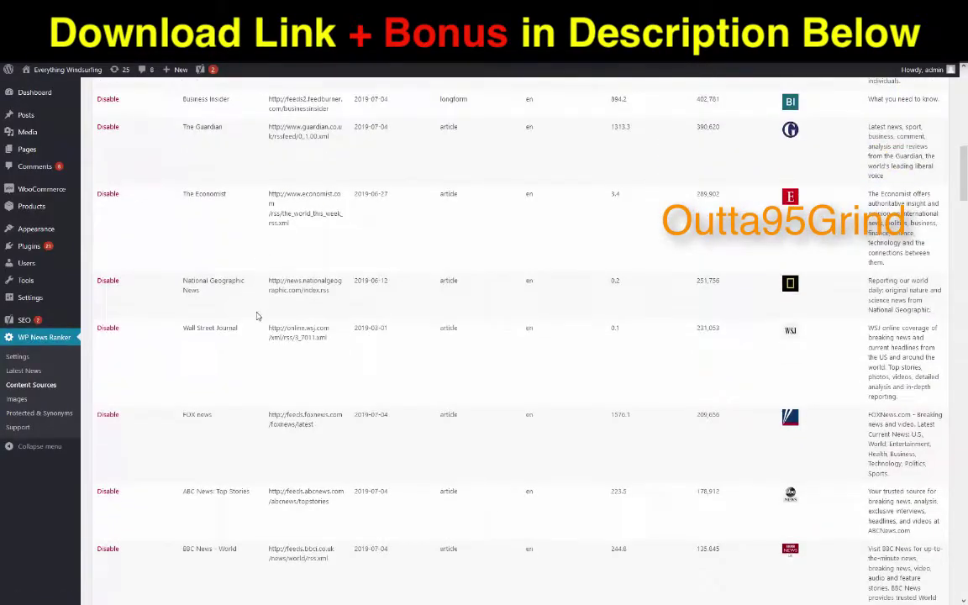
{"action": "scroll", "coordinate": [219, 288], "scroll_direction": "down", "scroll_amount": 15}
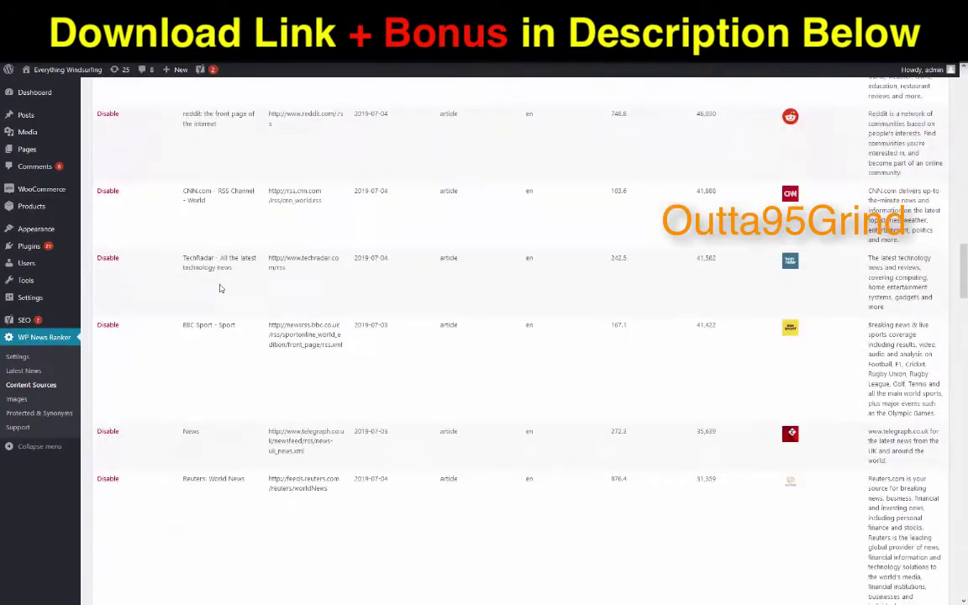
{"action": "scroll", "coordinate": [218, 287], "scroll_direction": "down", "scroll_amount": 20}
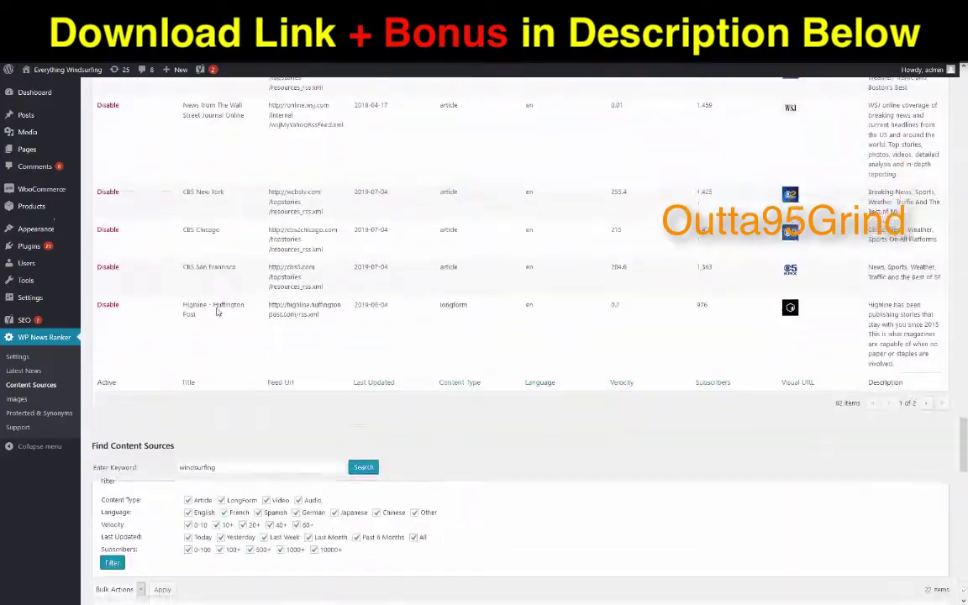
{"action": "scroll", "coordinate": [223, 313], "scroll_direction": "down", "scroll_amount": 5}
{"action": "scroll", "coordinate": [246, 376], "scroll_direction": "down", "scroll_amount": 8}
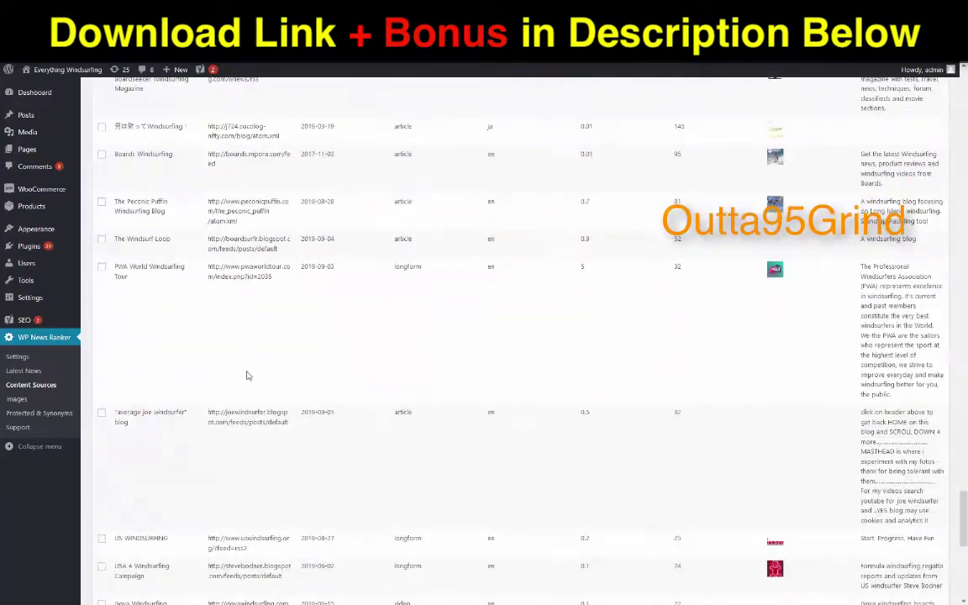
{"action": "scroll", "coordinate": [226, 405], "scroll_direction": "up", "scroll_amount": 4}
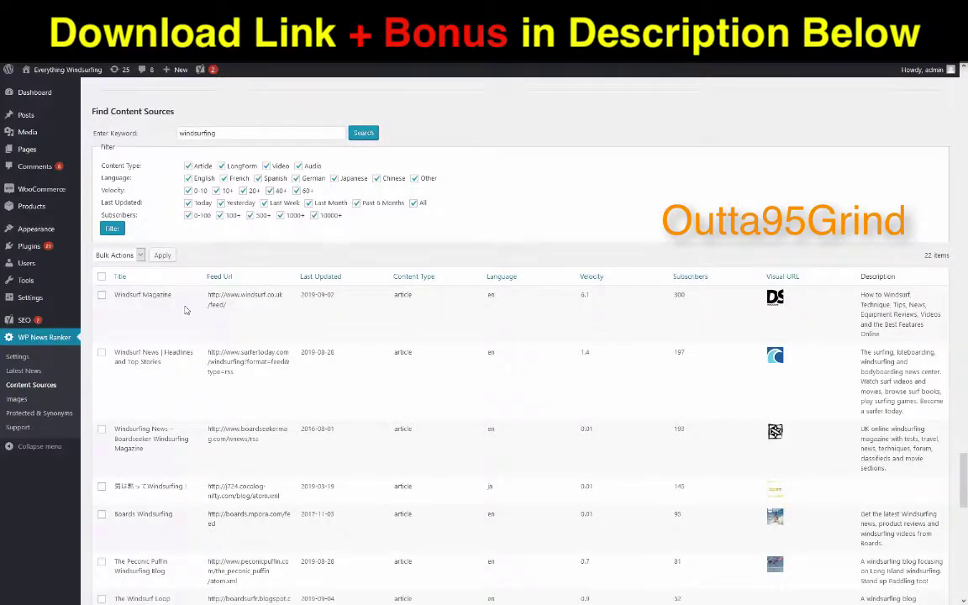
{"action": "scroll", "coordinate": [177, 252], "scroll_direction": "down", "scroll_amount": 4}
{"action": "scroll", "coordinate": [168, 300], "scroll_direction": "up", "scroll_amount": 4}
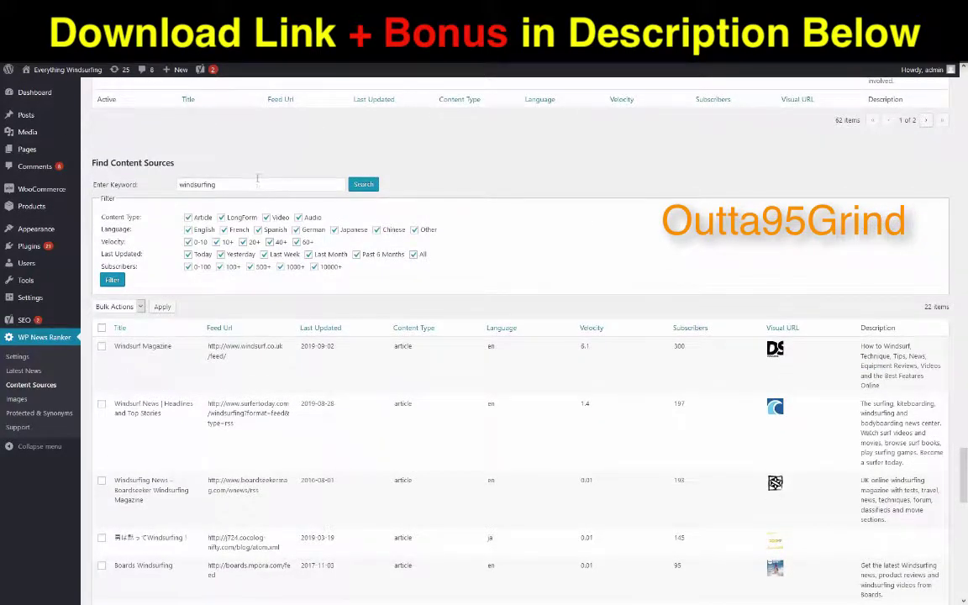
Search content sources for 'trump' instead of windsurfing and browse the matching feeds
{"action": "double_click", "coordinate": [251, 182]}
{"action": "type", "text": "tru"}
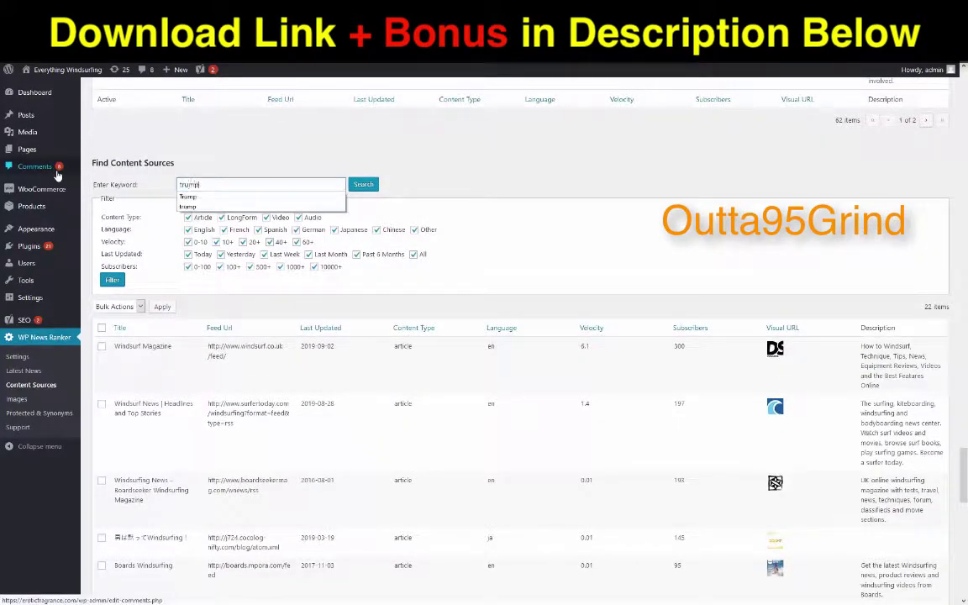
{"action": "type", "text": "mp"}
{"action": "left_click", "coordinate": [363, 184]}
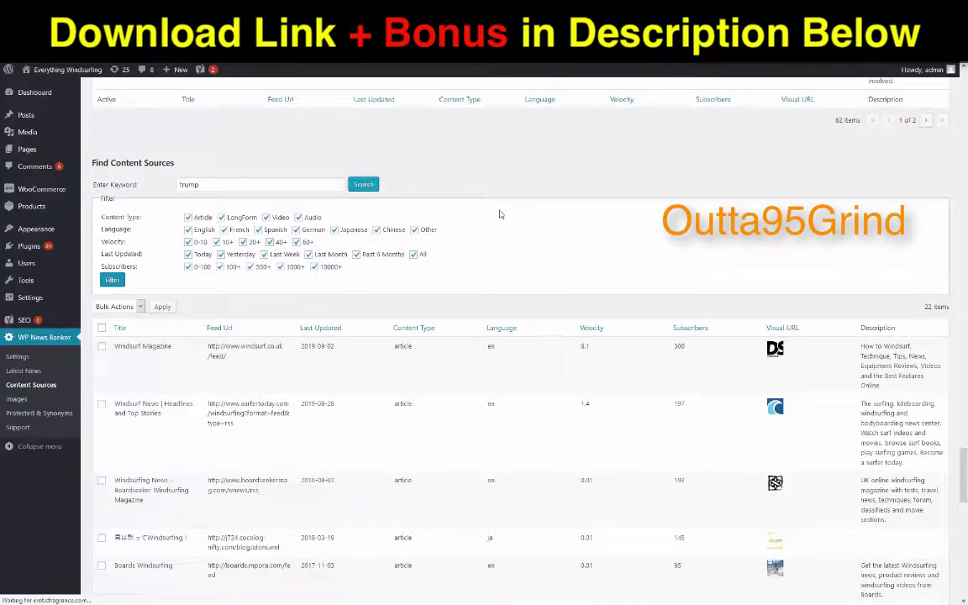
{"action": "scroll", "coordinate": [439, 313], "scroll_direction": "down", "scroll_amount": 4}
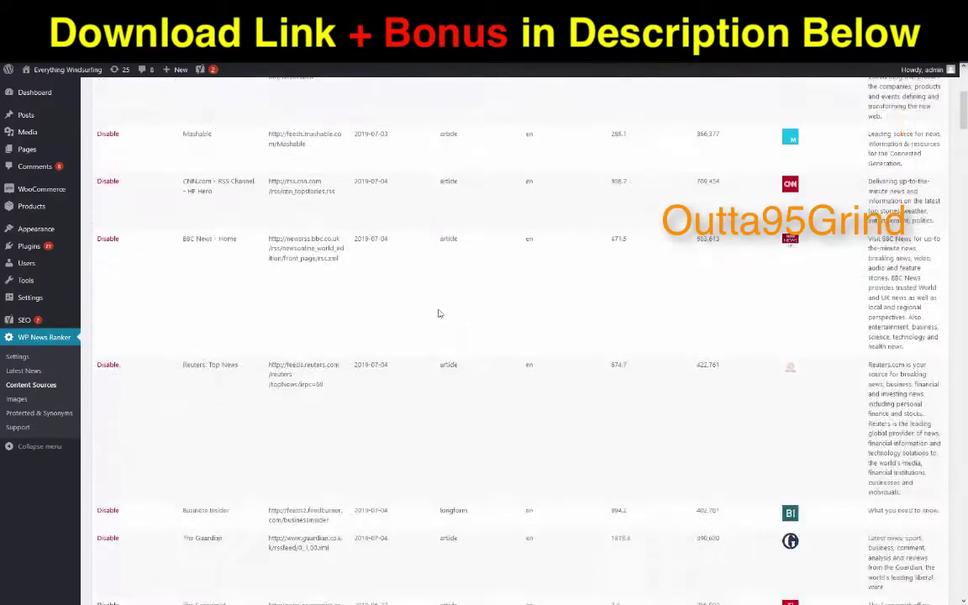
{"action": "scroll", "coordinate": [406, 414], "scroll_direction": "down", "scroll_amount": 15}
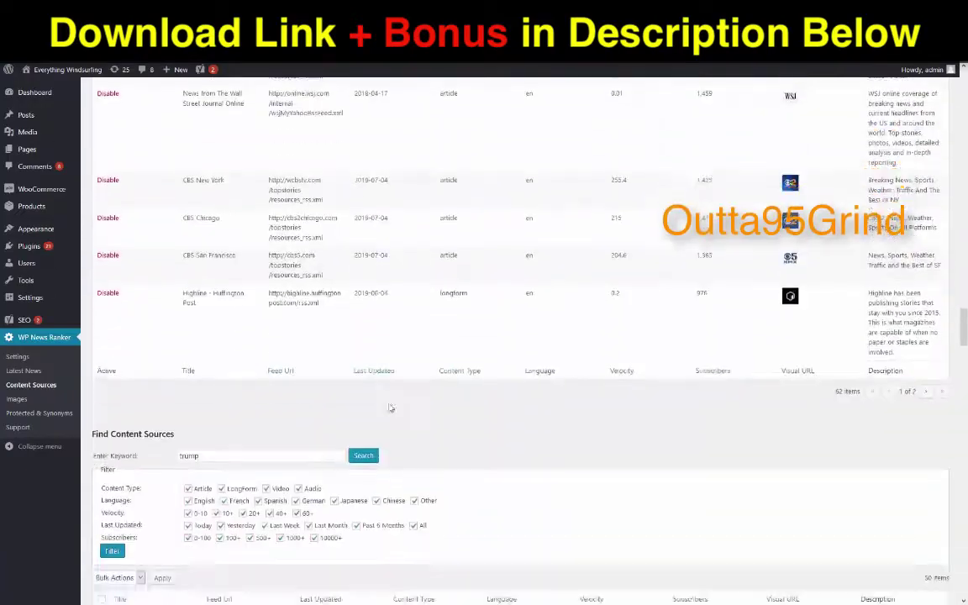
{"action": "scroll", "coordinate": [369, 387], "scroll_direction": "down", "scroll_amount": 7}
{"action": "scroll", "coordinate": [337, 420], "scroll_direction": "up", "scroll_amount": 4}
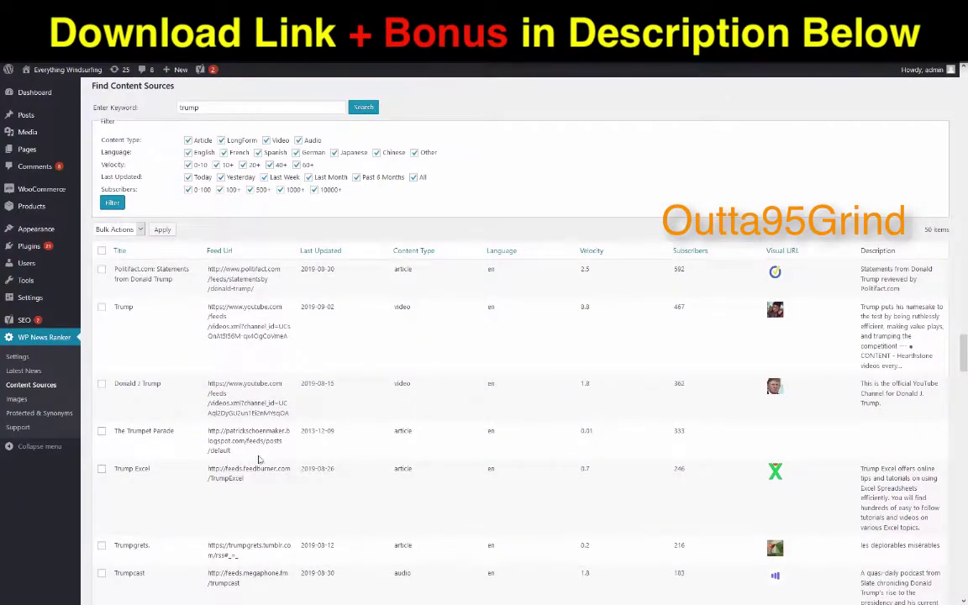
{"action": "scroll", "coordinate": [368, 432], "scroll_direction": "down", "scroll_amount": 3}
{"action": "scroll", "coordinate": [395, 437], "scroll_direction": "up", "scroll_amount": 4}
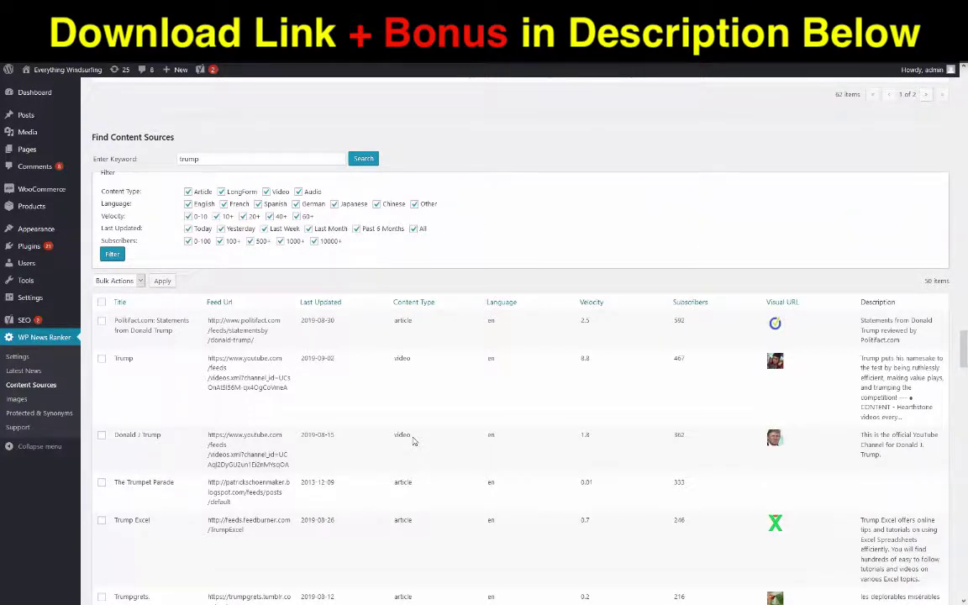
Finish reviewing the trump results, then return to the Latest News list of Windsurfing items
{"action": "scroll", "coordinate": [210, 403], "scroll_direction": "up", "scroll_amount": 10}
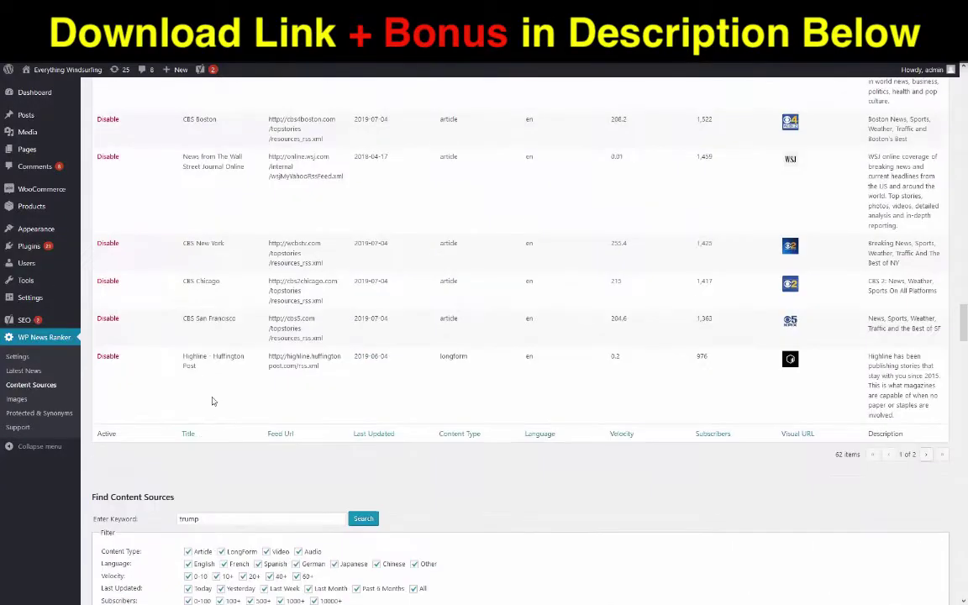
{"action": "scroll", "coordinate": [211, 413], "scroll_direction": "up", "scroll_amount": 15}
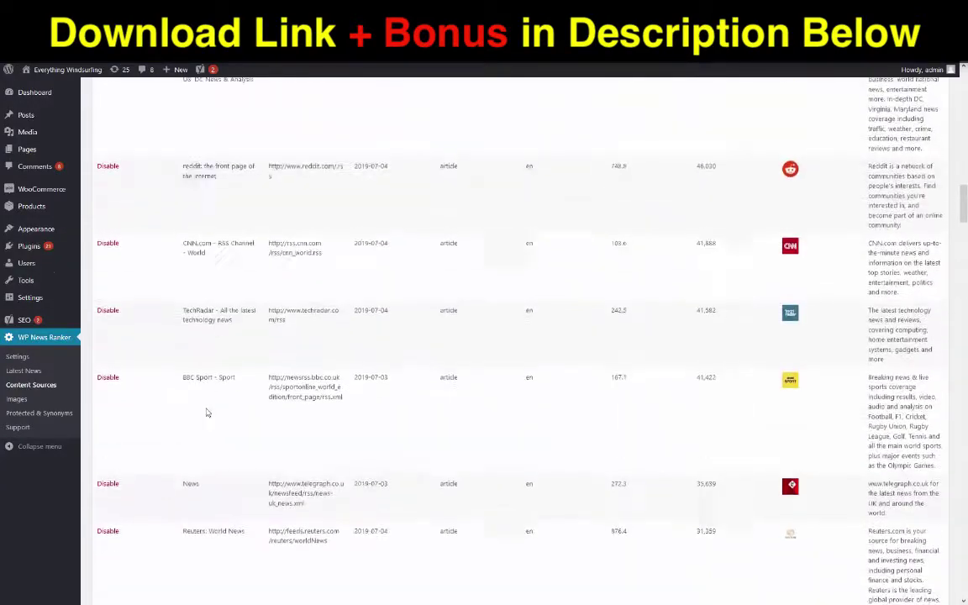
{"action": "scroll", "coordinate": [206, 423], "scroll_direction": "up", "scroll_amount": 15}
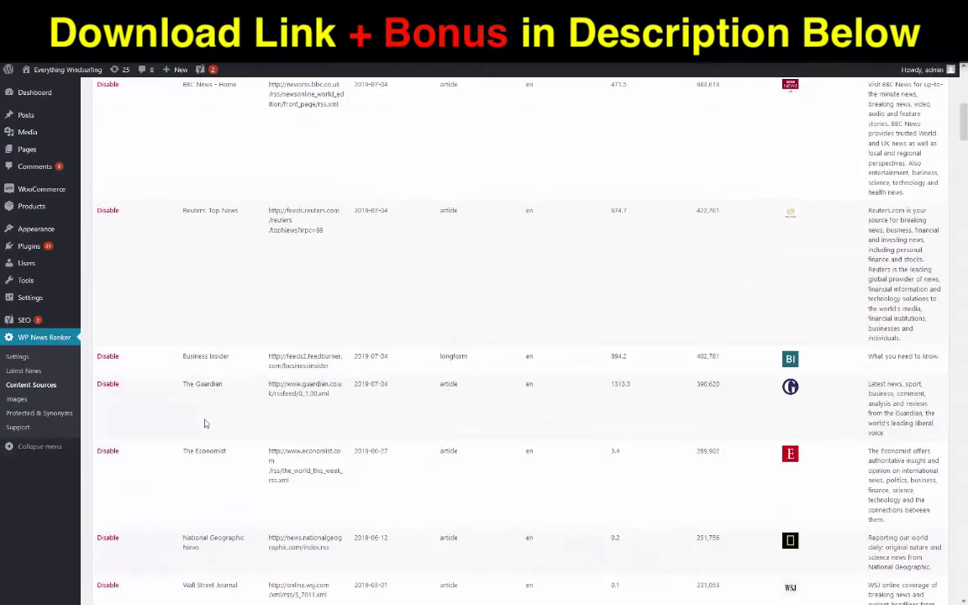
{"action": "scroll", "coordinate": [209, 420], "scroll_direction": "down", "scroll_amount": 3}
{"action": "scroll", "coordinate": [209, 420], "scroll_direction": "down", "scroll_amount": 15}
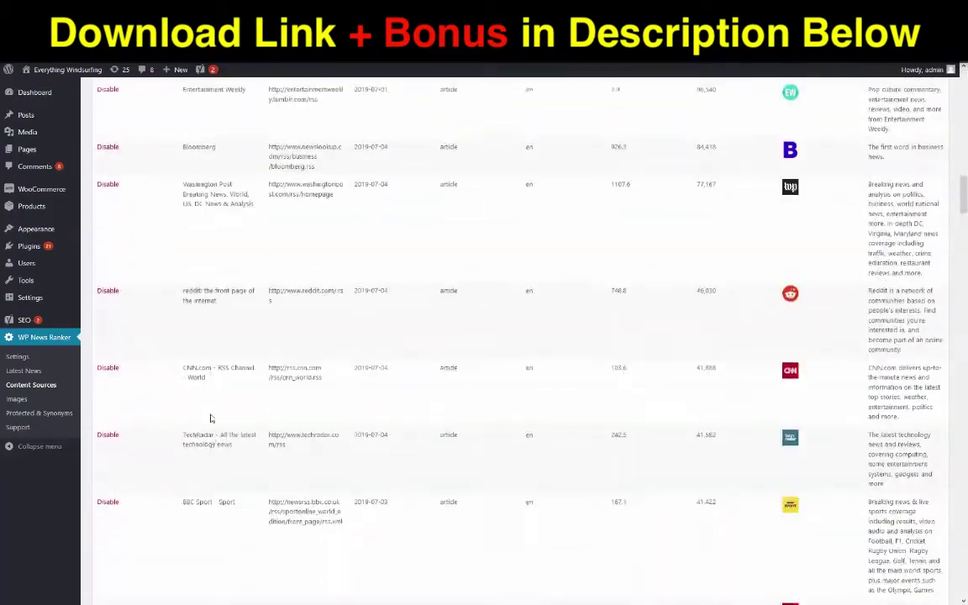
{"action": "scroll", "coordinate": [211, 418], "scroll_direction": "down", "scroll_amount": 3}
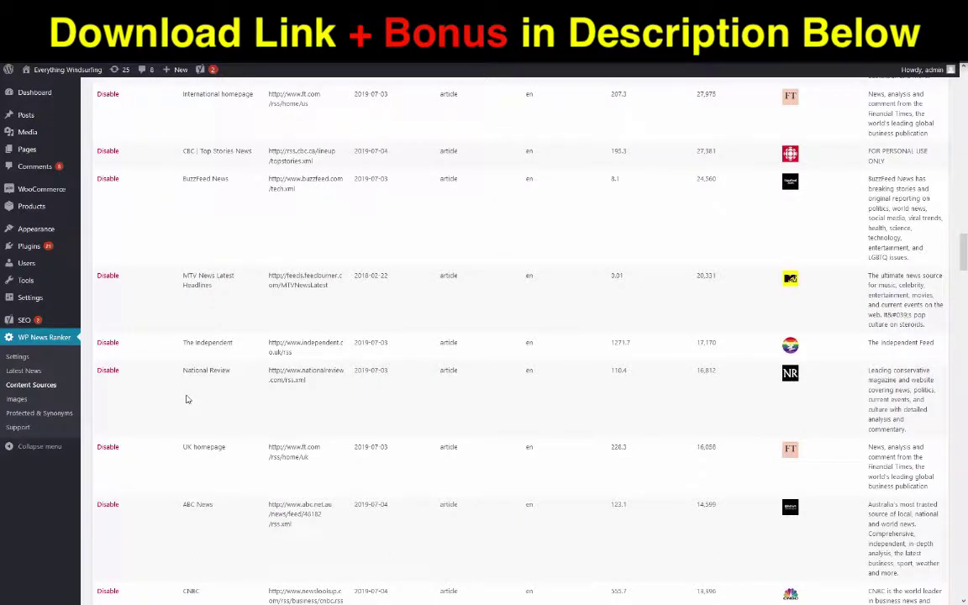
{"action": "left_click", "coordinate": [23, 370]}
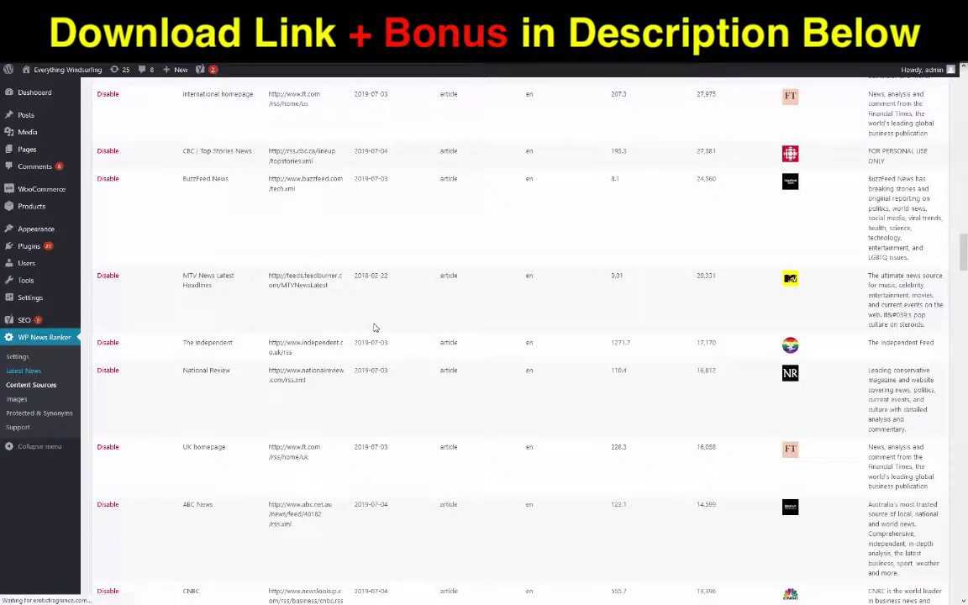
{"action": "scroll", "coordinate": [370, 329], "scroll_direction": "down", "scroll_amount": 1}
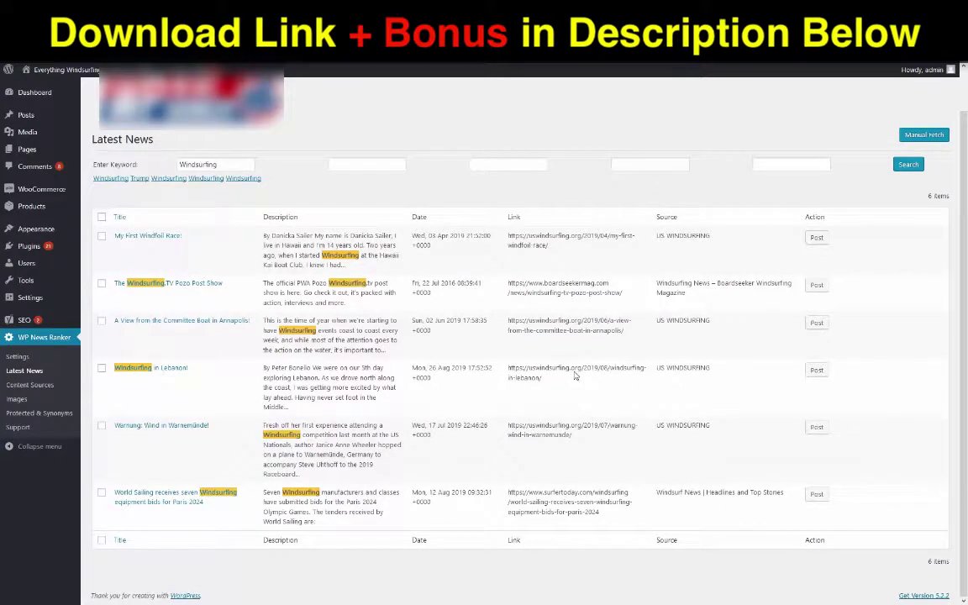
{"action": "double_click", "coordinate": [182, 163]}
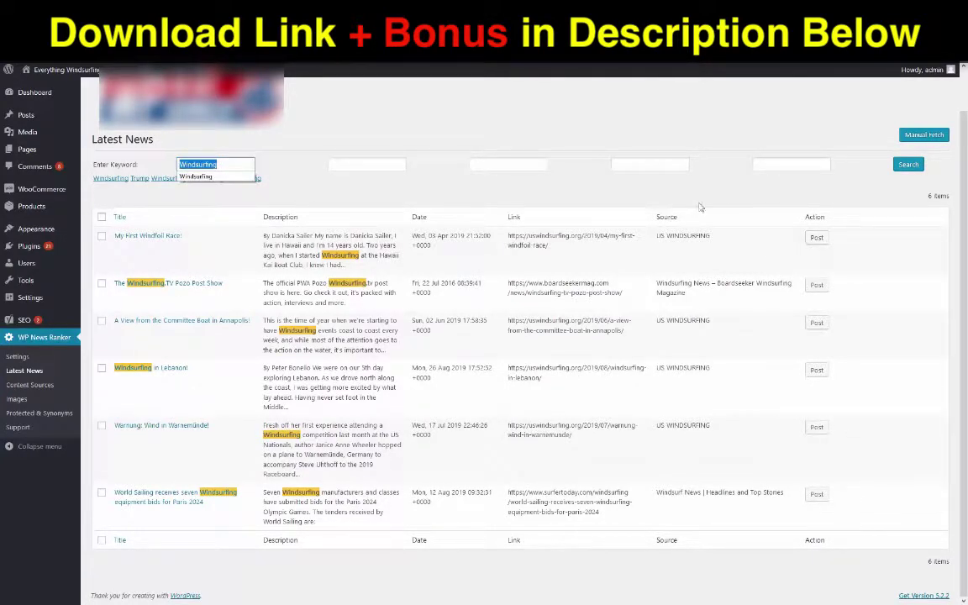
{"action": "left_click", "coordinate": [637, 183]}
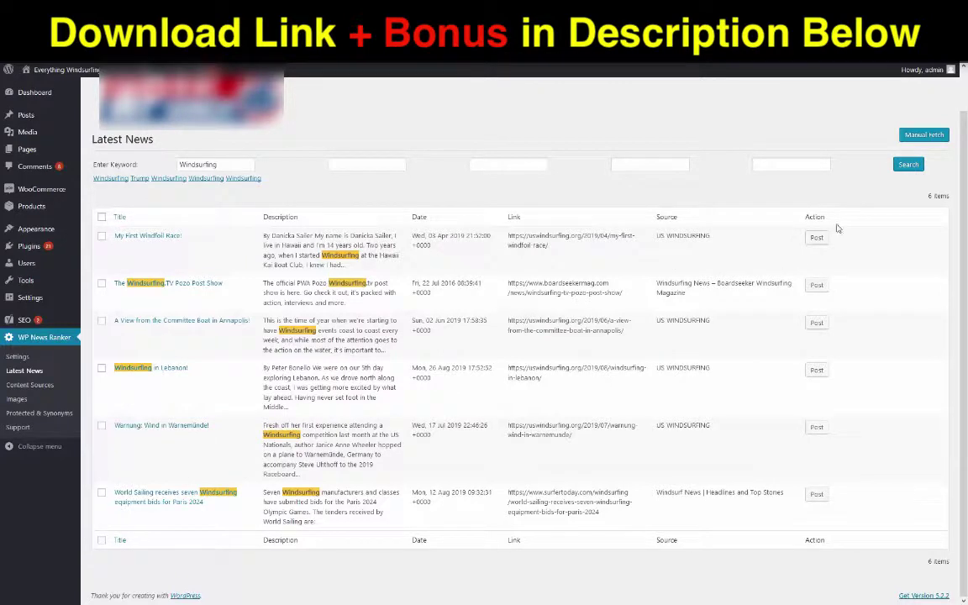